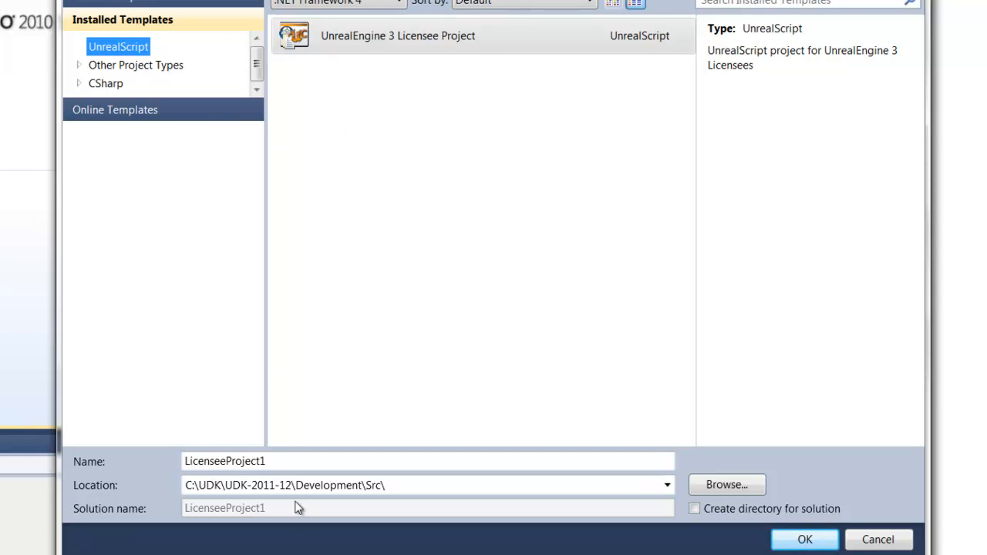
- Name the new UnrealEngine 3 Licensee project VideoFile and create it in the Development\Src folder
left_click_drag(280, 463, 204, 462)
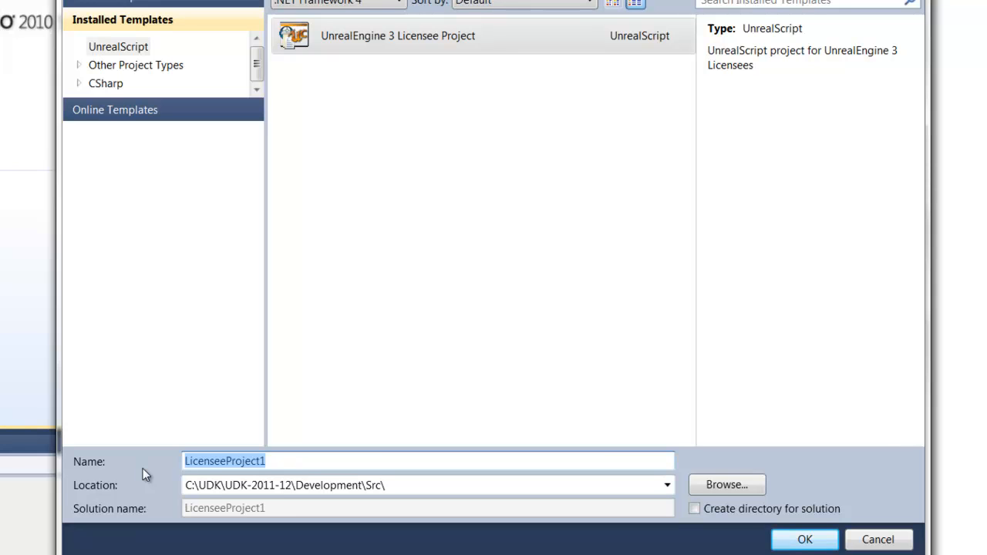
type("Video")
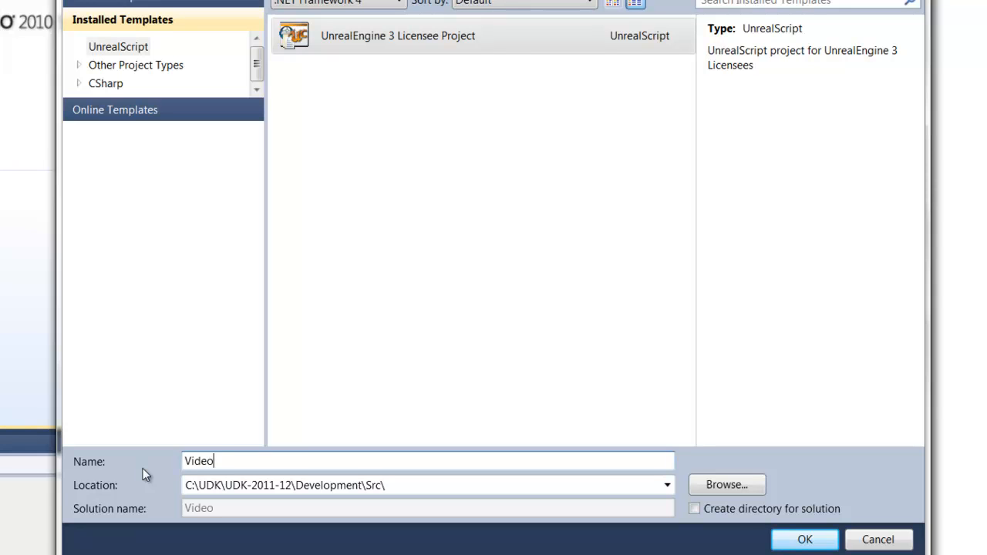
type("File")
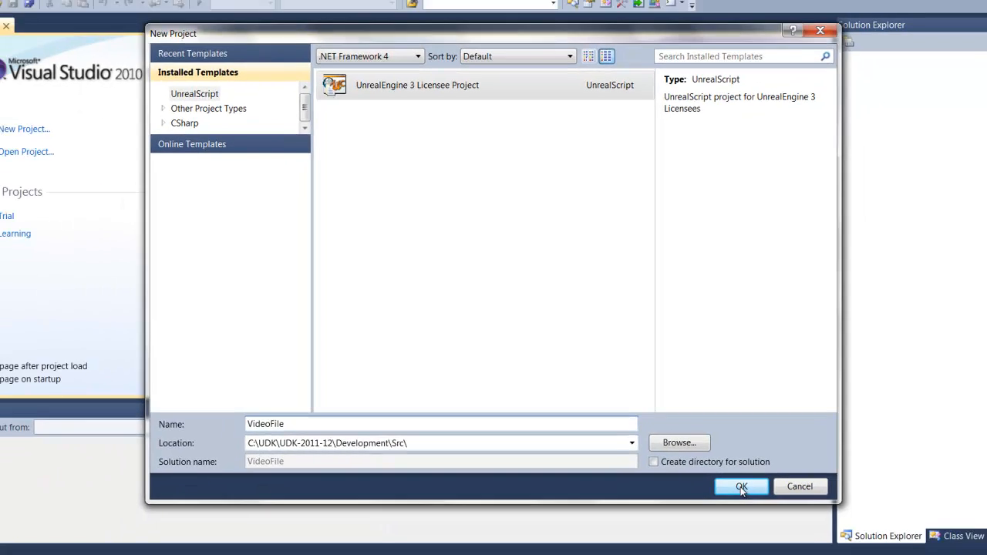
left_click(804, 540)
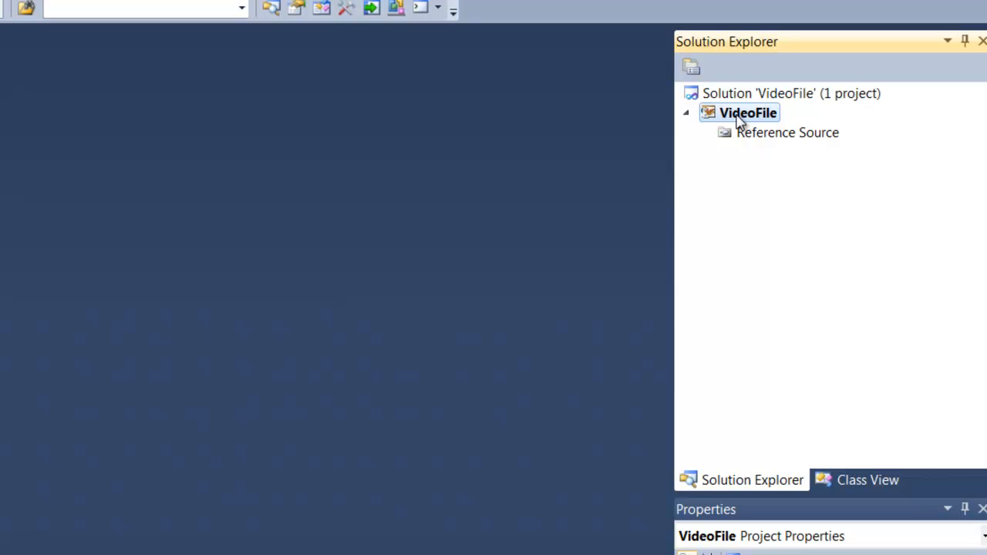
- Add a new folder named Classes to the VideoFile project
right_click(725, 120)
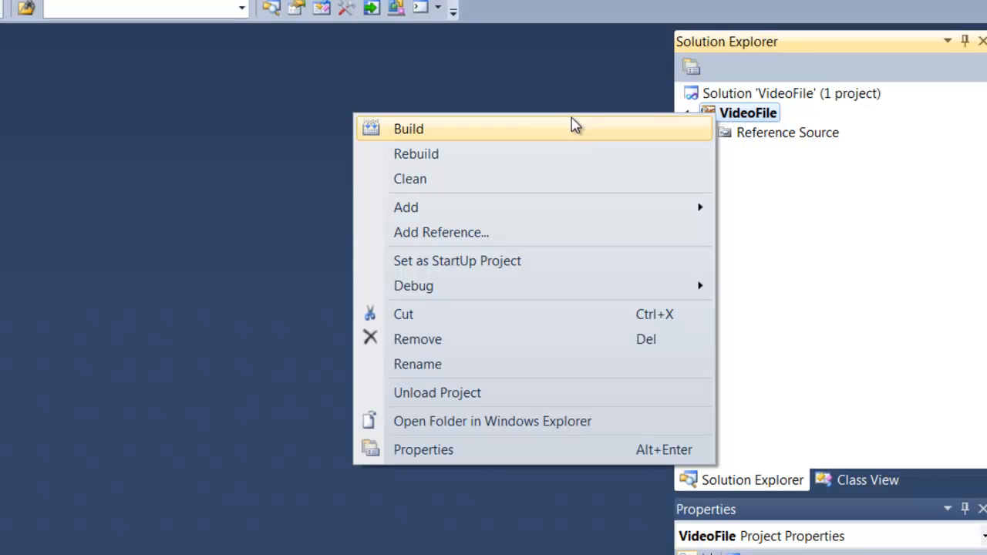
mouse_move(490, 217)
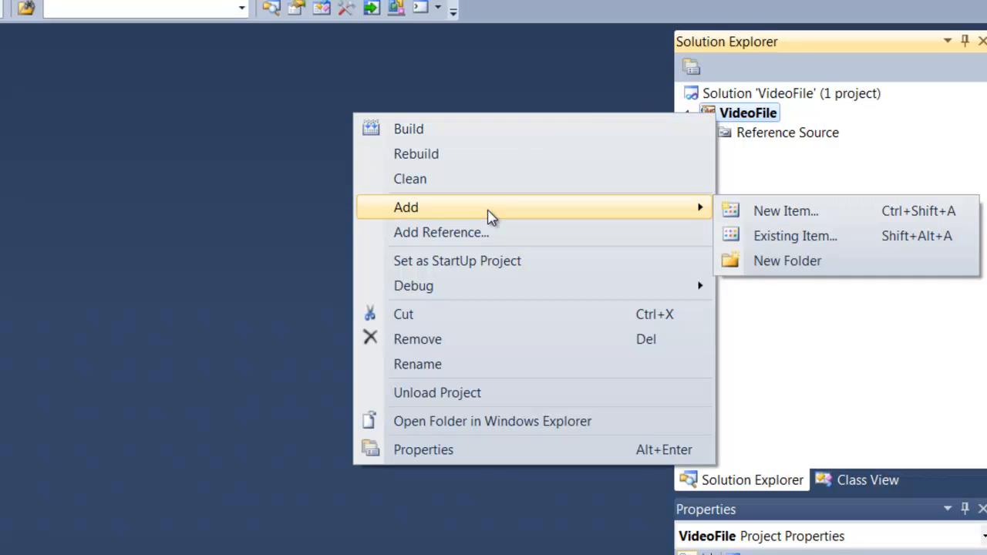
left_click(803, 264)
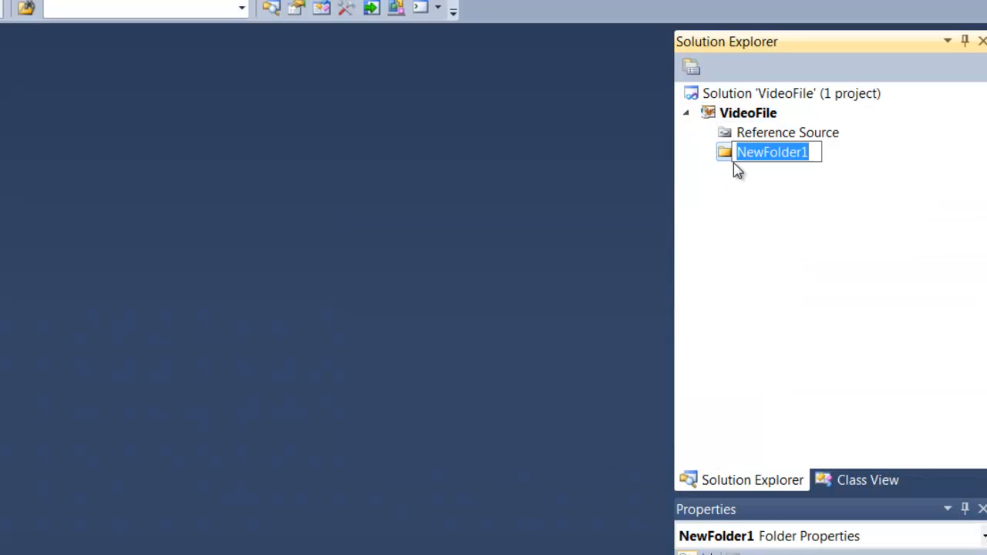
type("Classes")
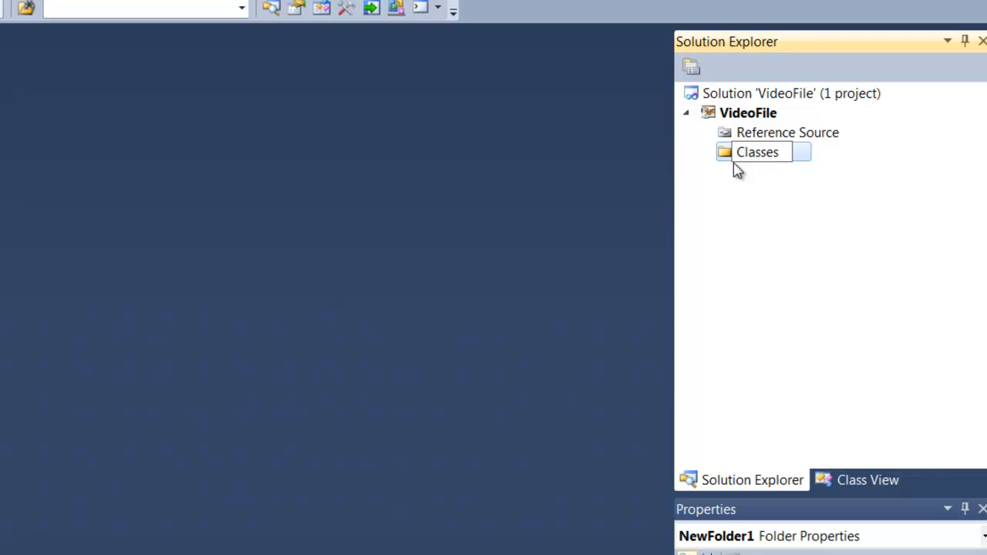
key("Return")
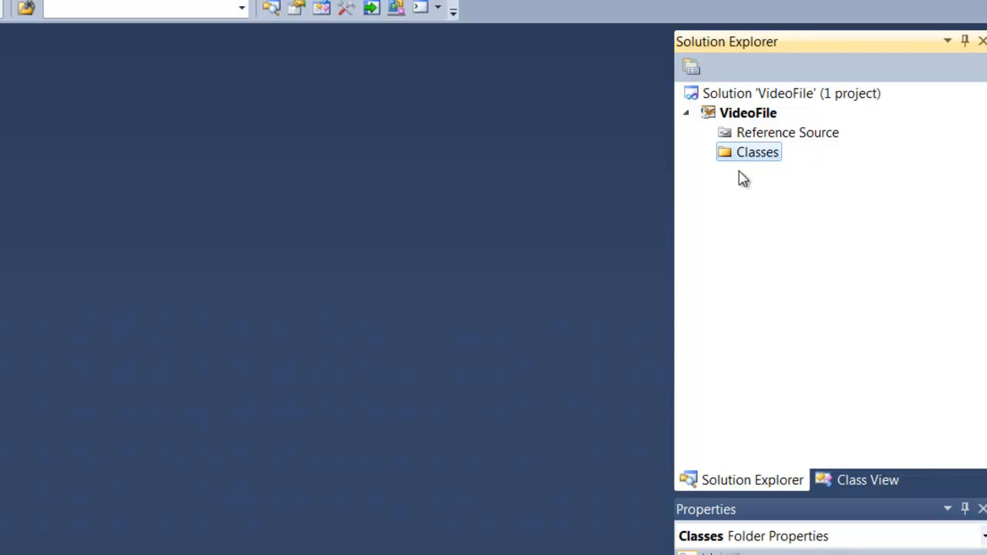
- Open the VideoFile project's properties and set the target game to UnrealEngine 3 Mod
right_click(711, 115)
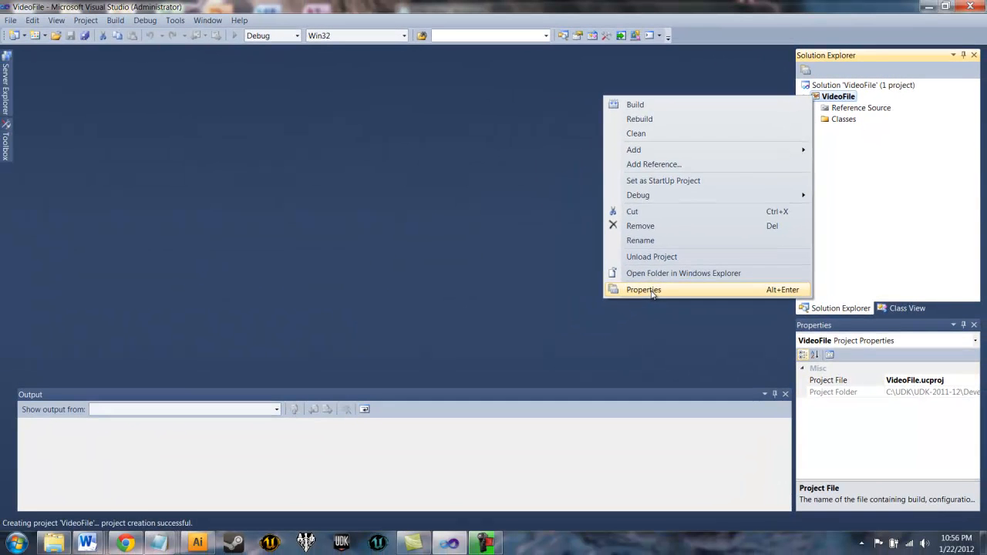
left_click(422, 449)
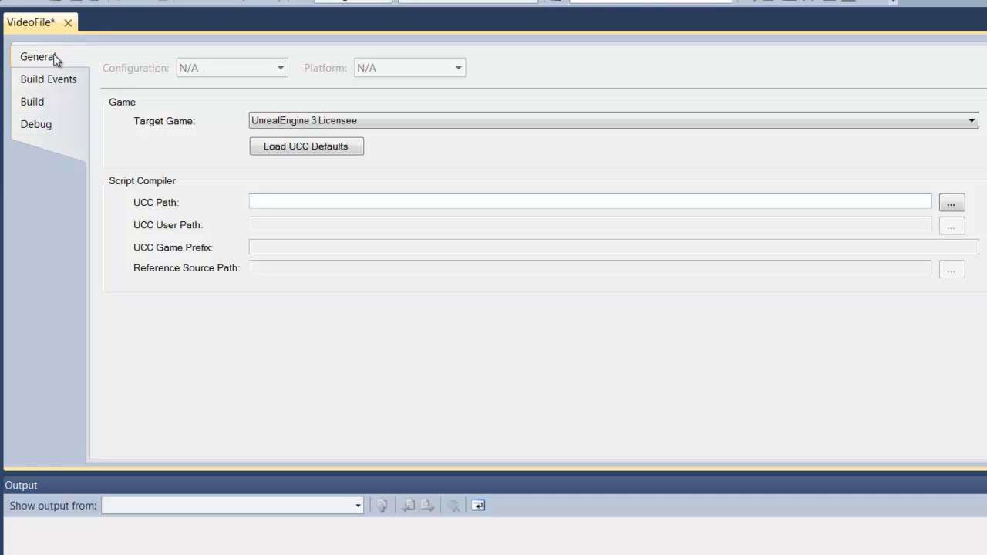
left_click(398, 127)
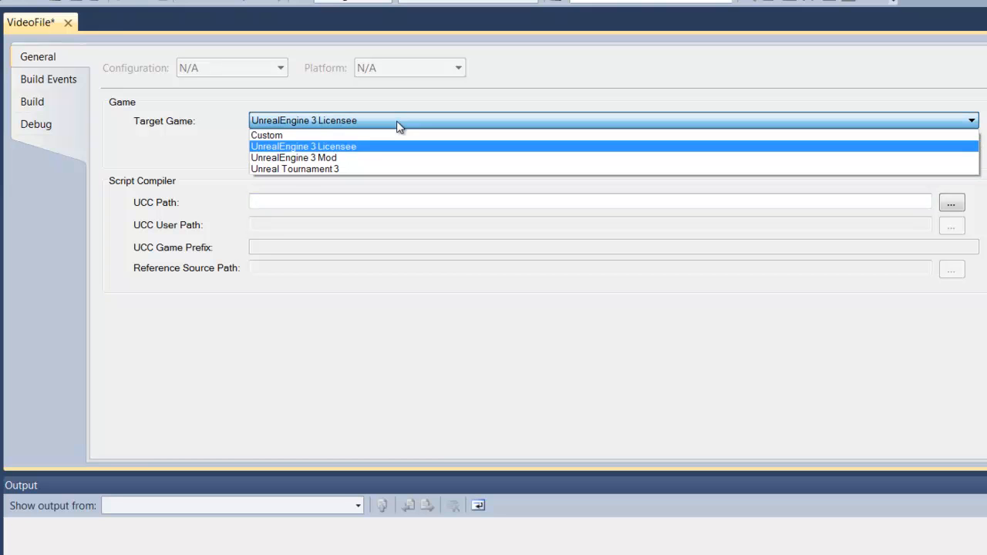
left_click(376, 160)
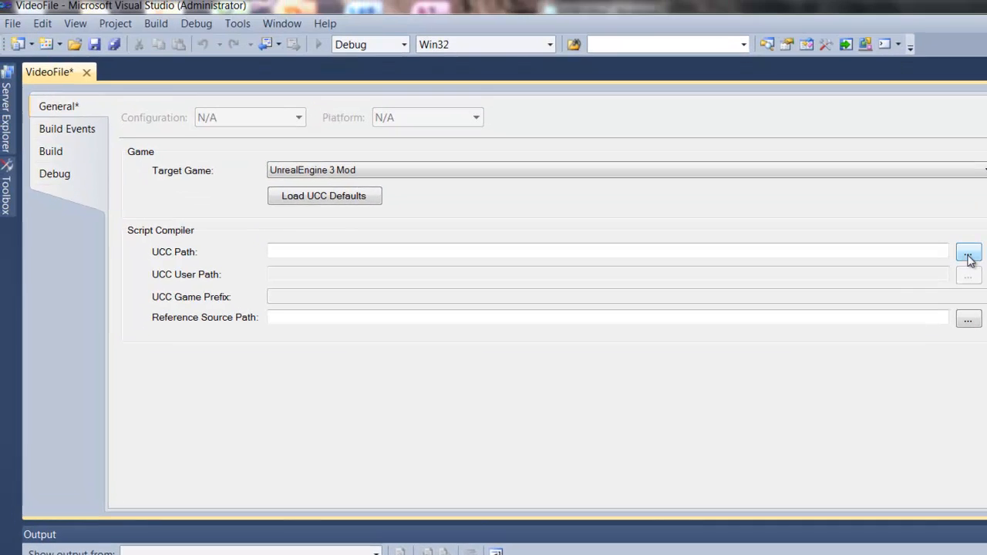
- Set the script compiler's UCC path to the UDK application in the Binaries\Win32 folder
left_click(951, 203)
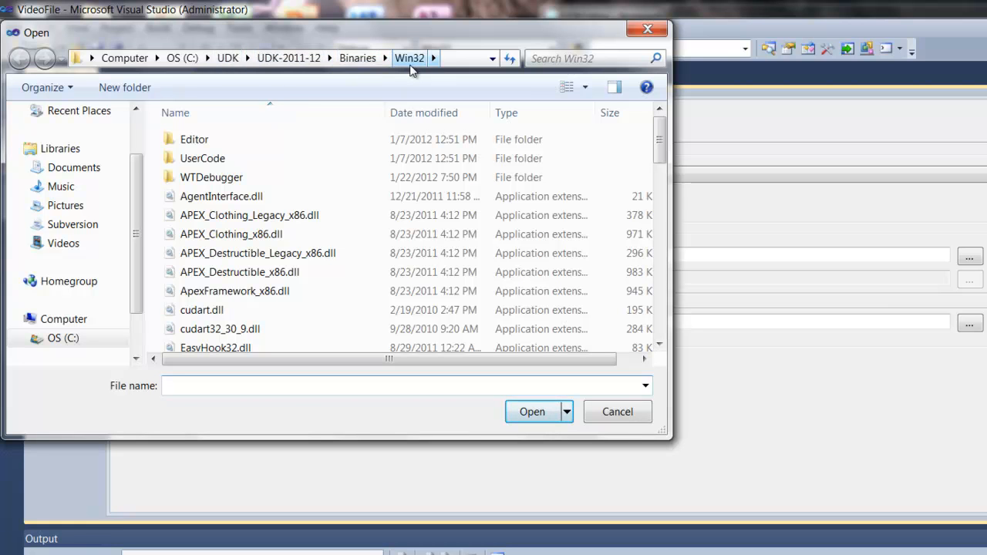
left_click_drag(661, 139, 660, 275)
left_click(241, 266)
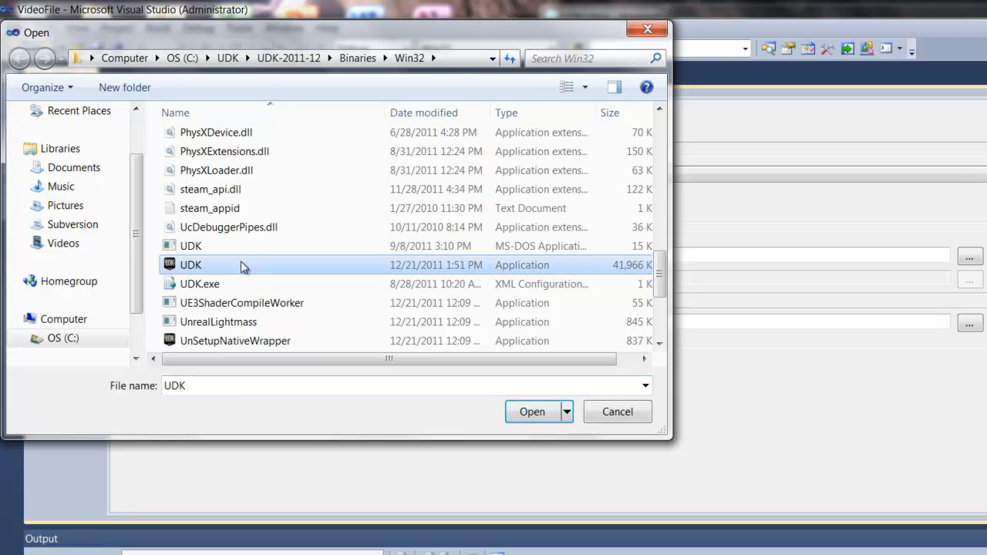
left_click(523, 412)
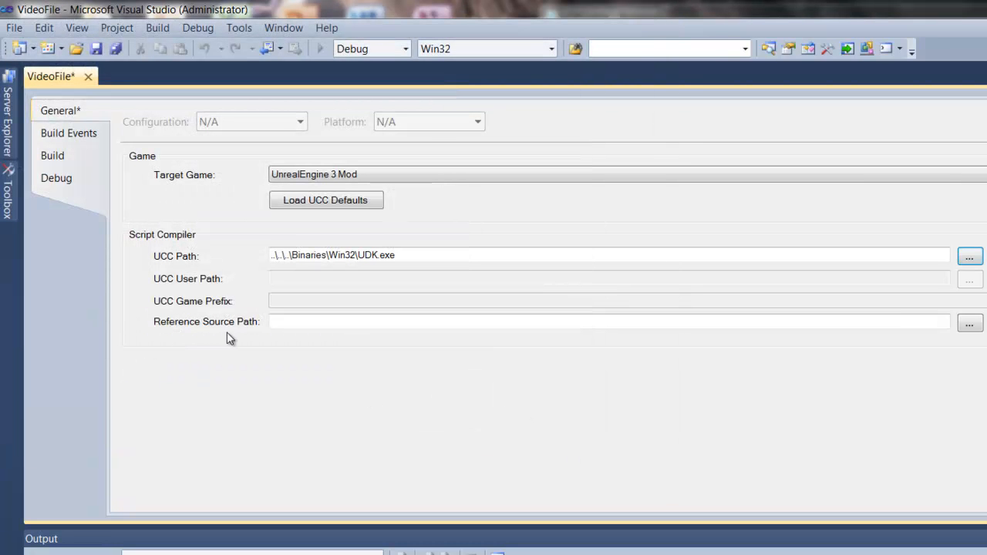
- Set the reference source path to the Development\Src folder
left_click(970, 324)
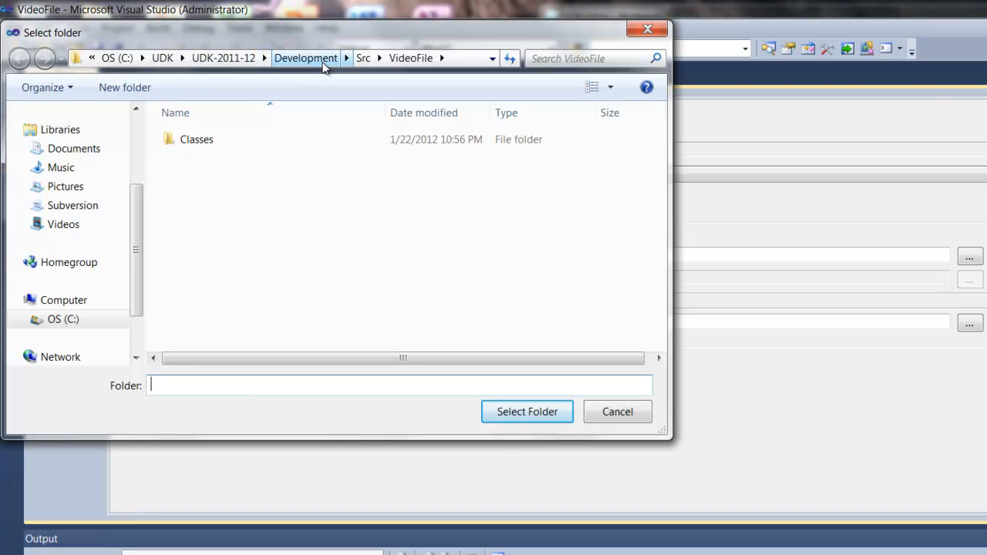
left_click(365, 61)
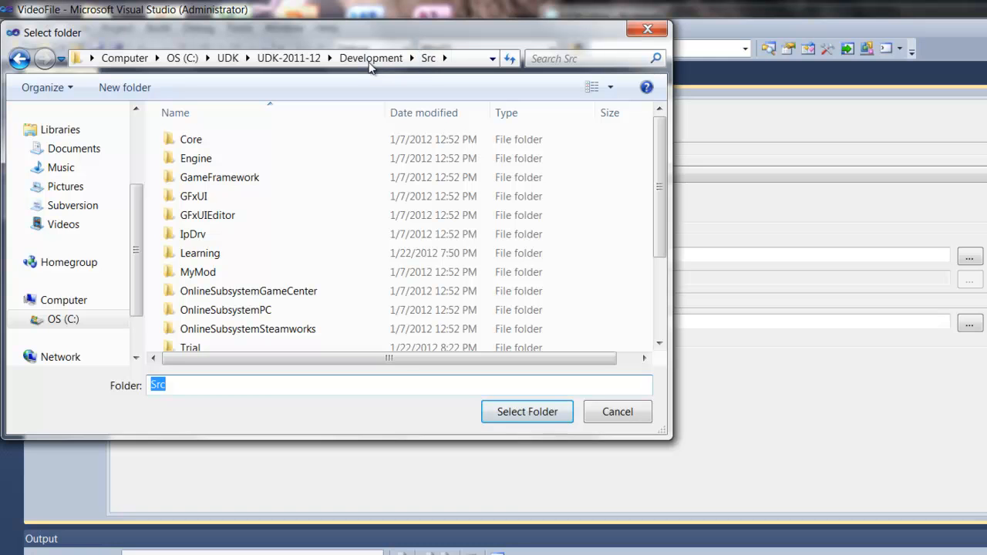
left_click(512, 413)
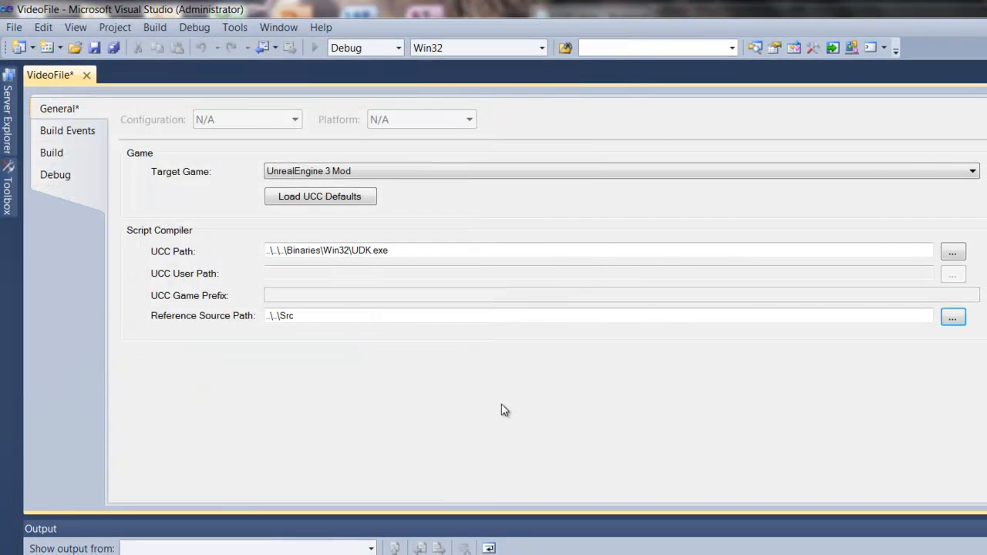
- In the build settings for all configurations, enable building debug scripts and including unpublished scripts
left_click(67, 153)
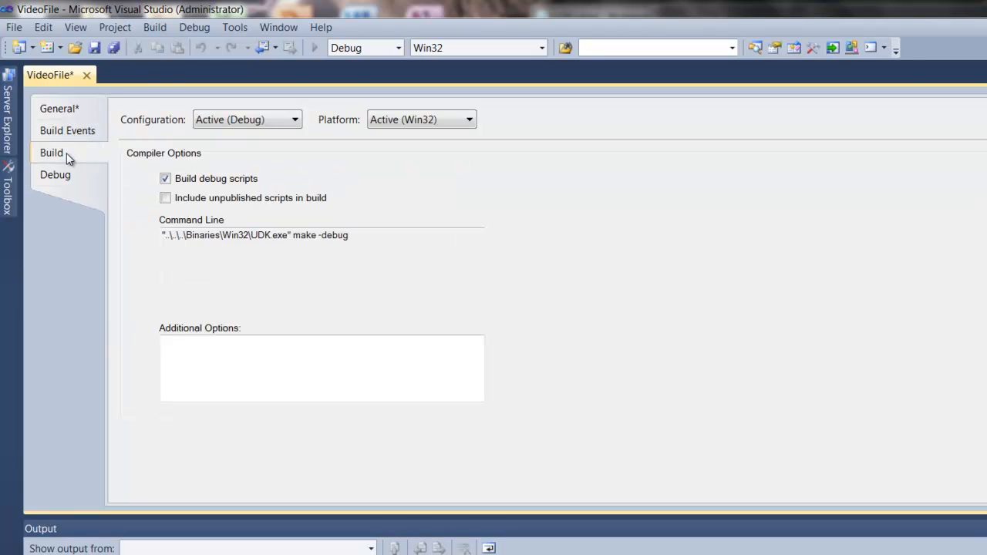
left_click(285, 120)
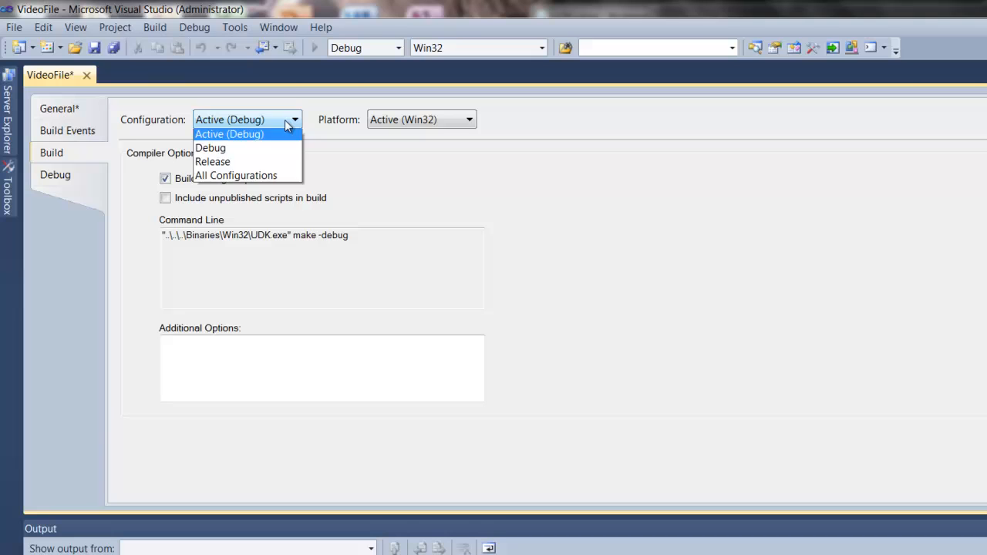
left_click(274, 180)
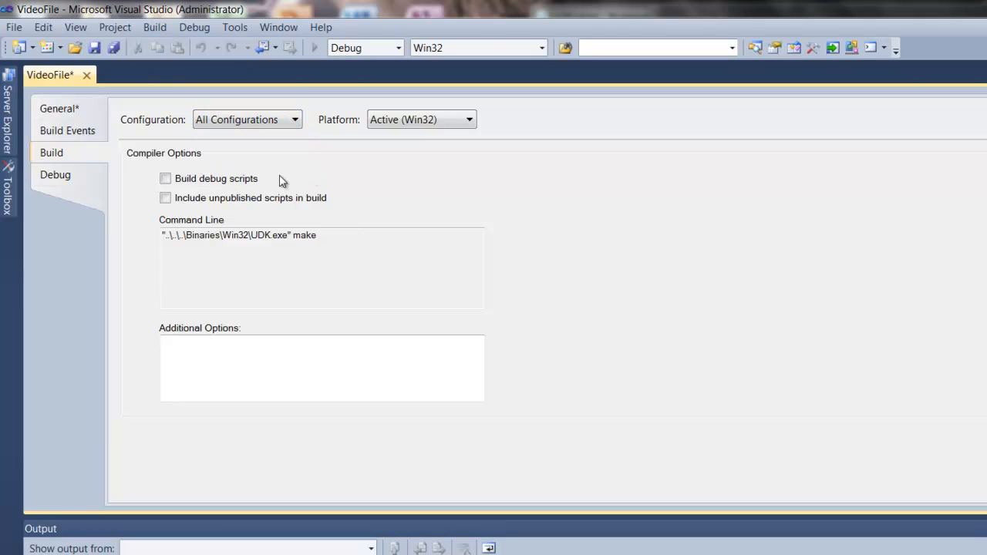
left_click(165, 179)
left_click(165, 197)
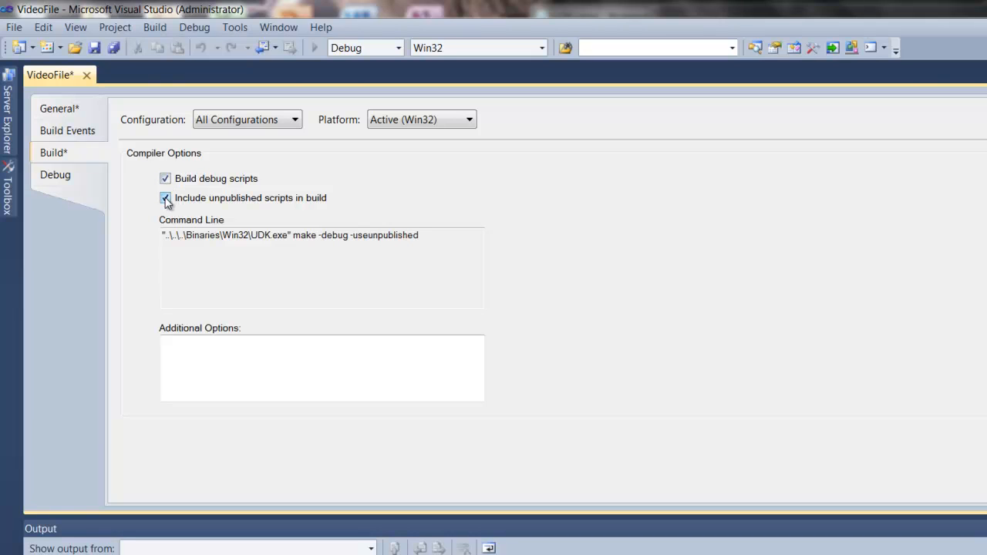
- In the debug settings, set the start game executable to the UDK application in Binaries\Win32
left_click(76, 183)
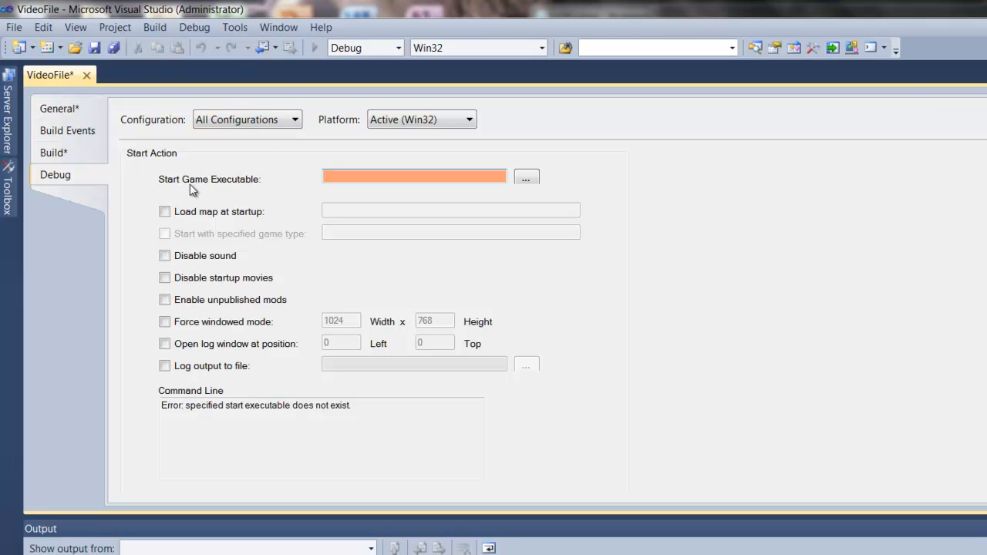
left_click(526, 179)
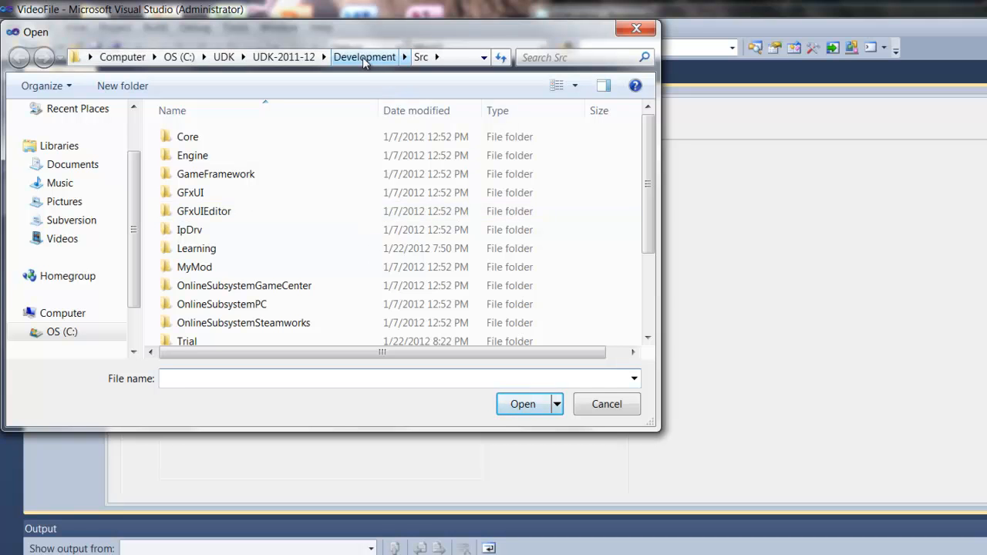
left_click(284, 57)
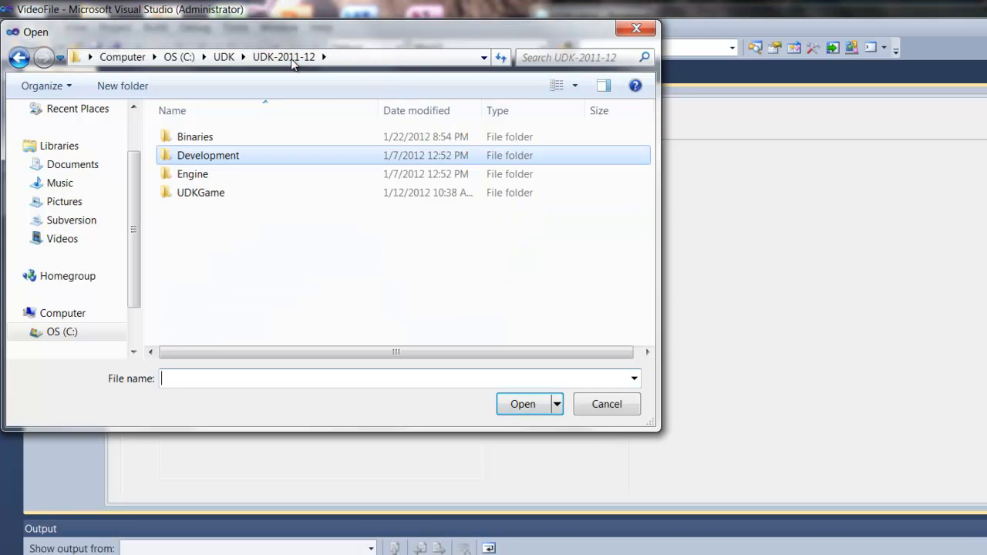
double_click(234, 138)
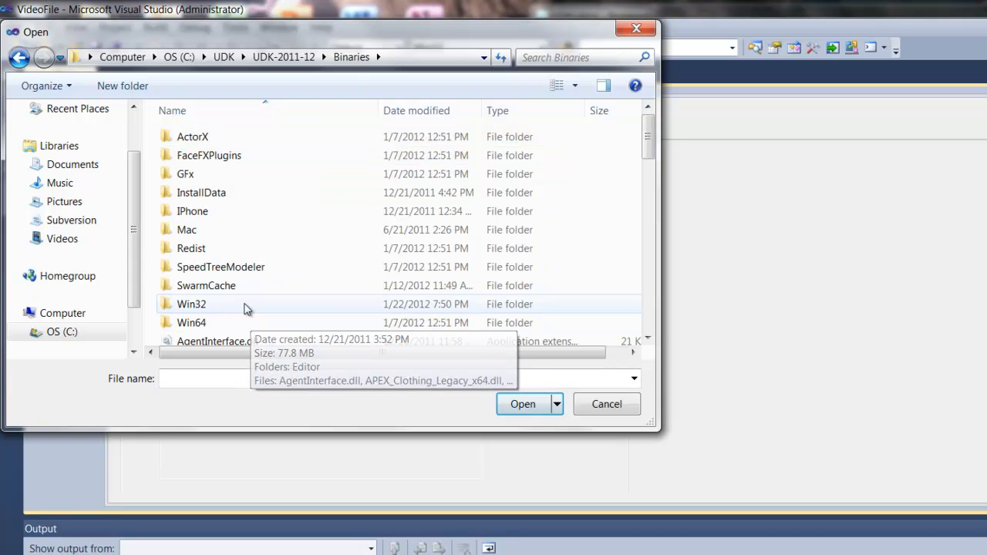
double_click(245, 306)
left_click_drag(648, 132, 647, 263)
left_click(217, 256)
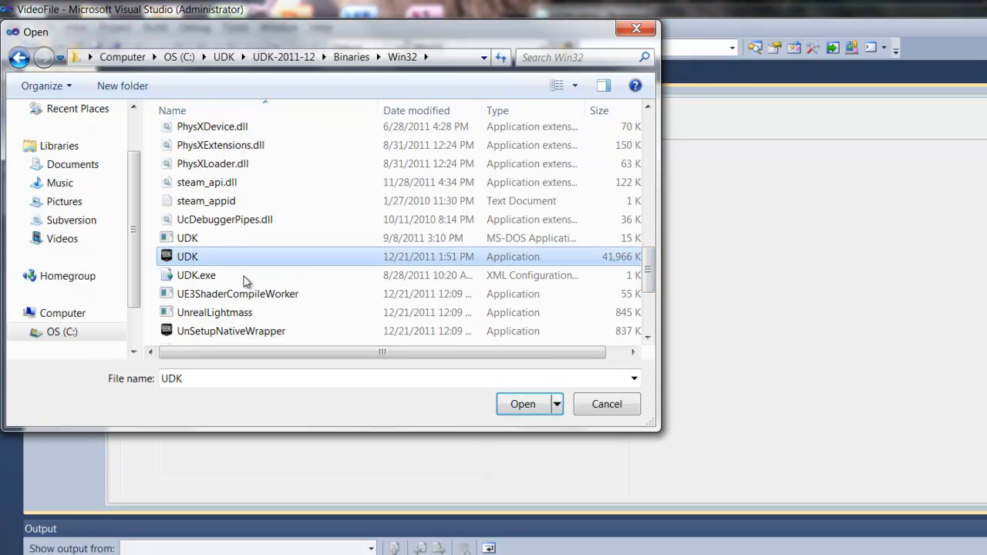
left_click(522, 408)
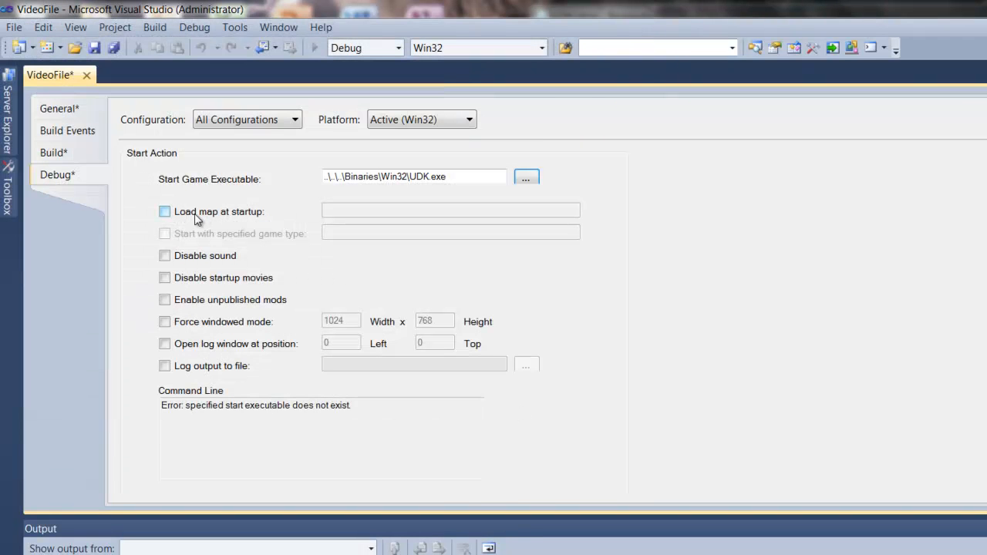
- Enable loading a map at startup and specify Examples\ExampleMap as the map
left_click(167, 214)
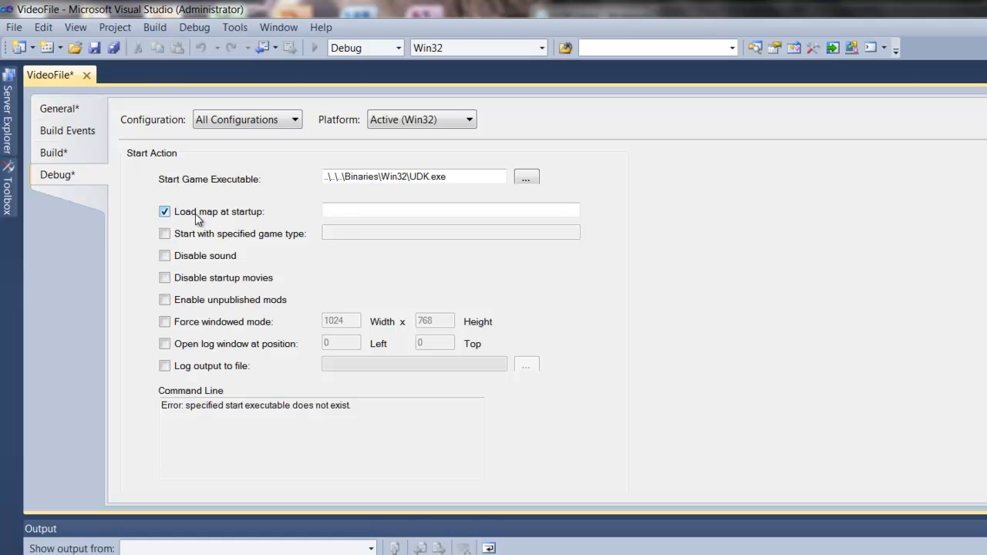
left_click(363, 213)
type("Examples")
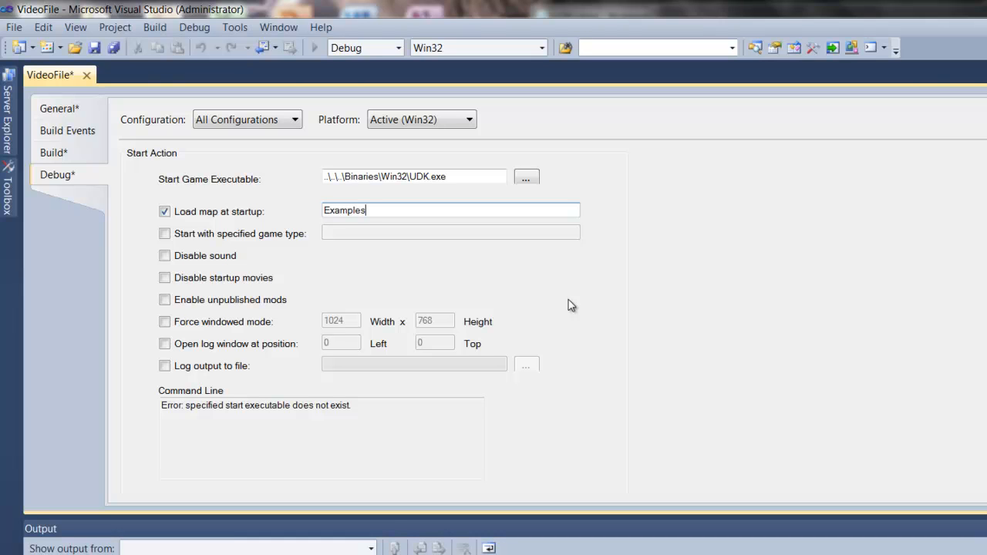
type("\\ExampleMap")
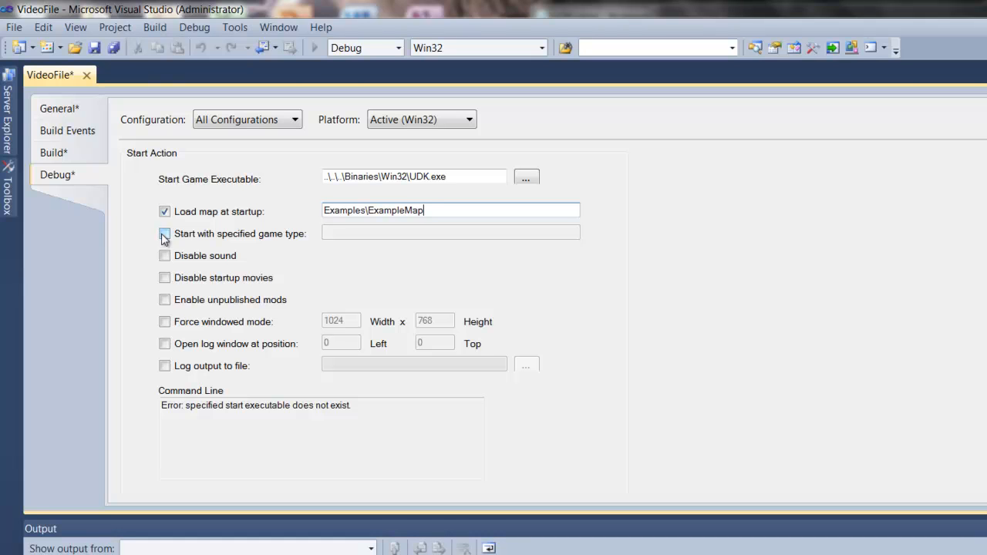
- Disable startup movies and enable unpublished mods, forced windowed mode and the log window in the debug start options
left_click(165, 279)
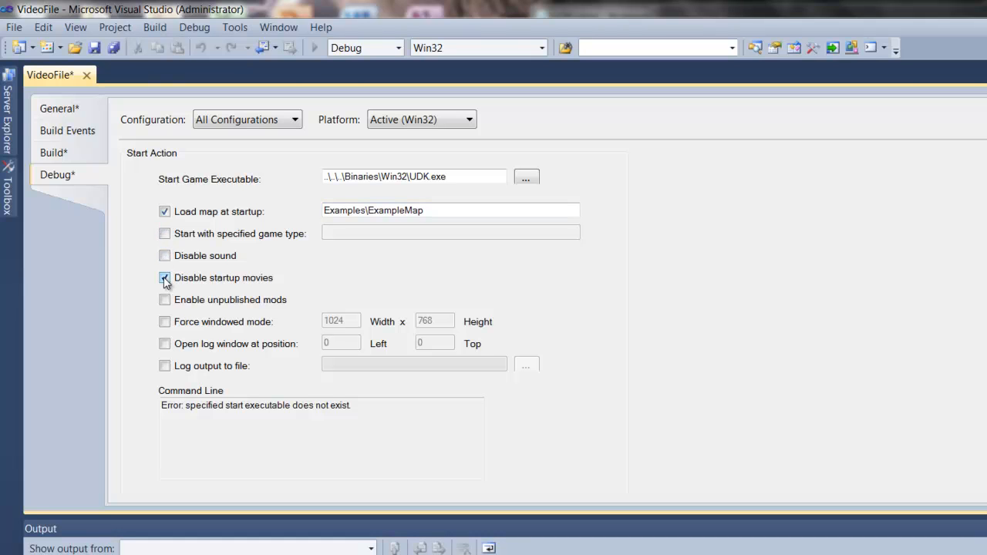
left_click(164, 323)
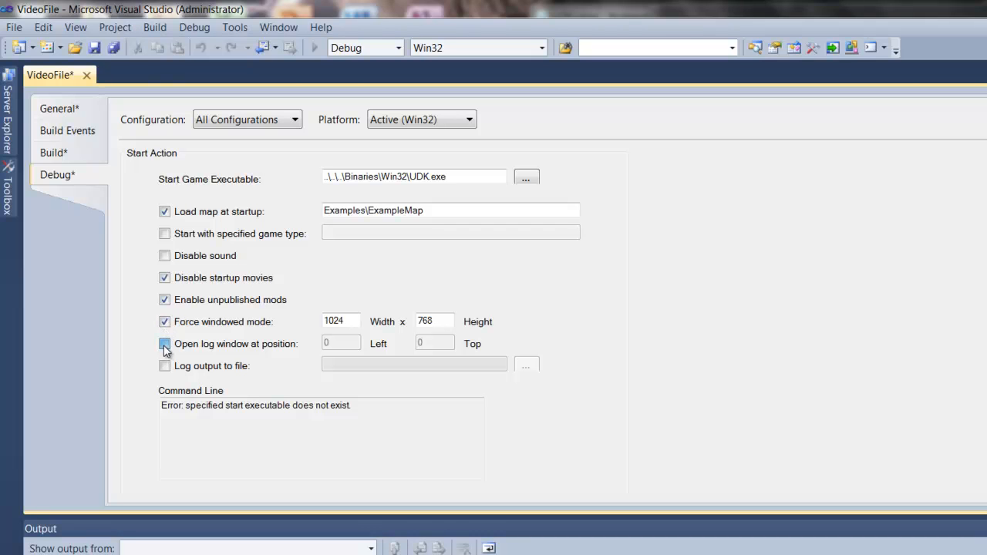
left_click(164, 344)
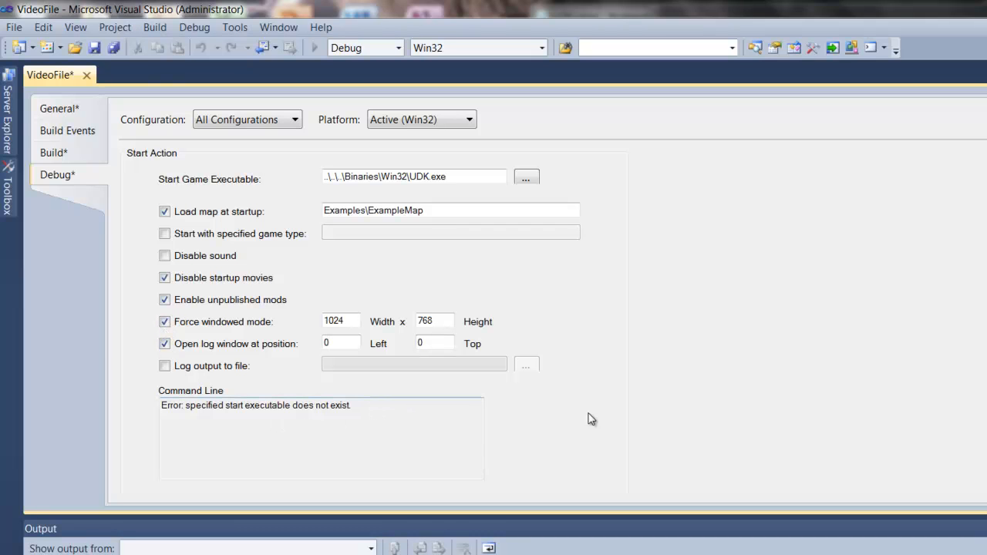
- Enter -log in the additional debug options and close the VideoFile project properties
scroll(624, 418, "down", 2)
left_click(325, 442)
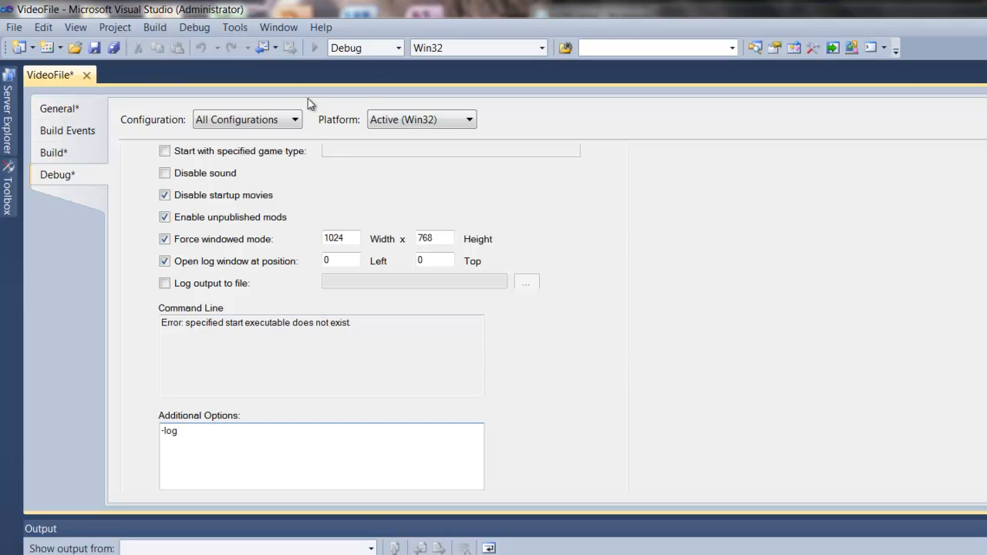
left_click(86, 76)
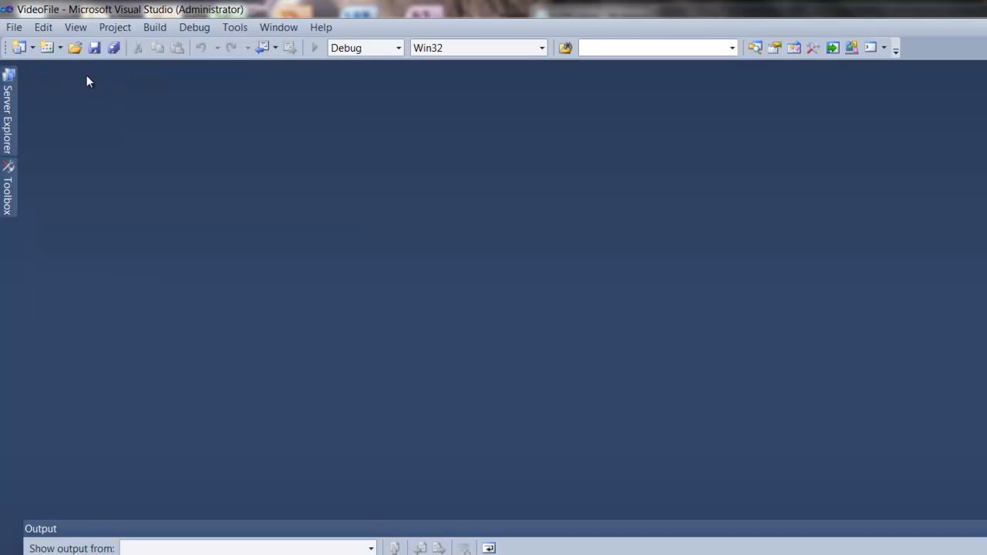
- Unload the VideoFile project, saving its property changes, and reload it
right_click(694, 169)
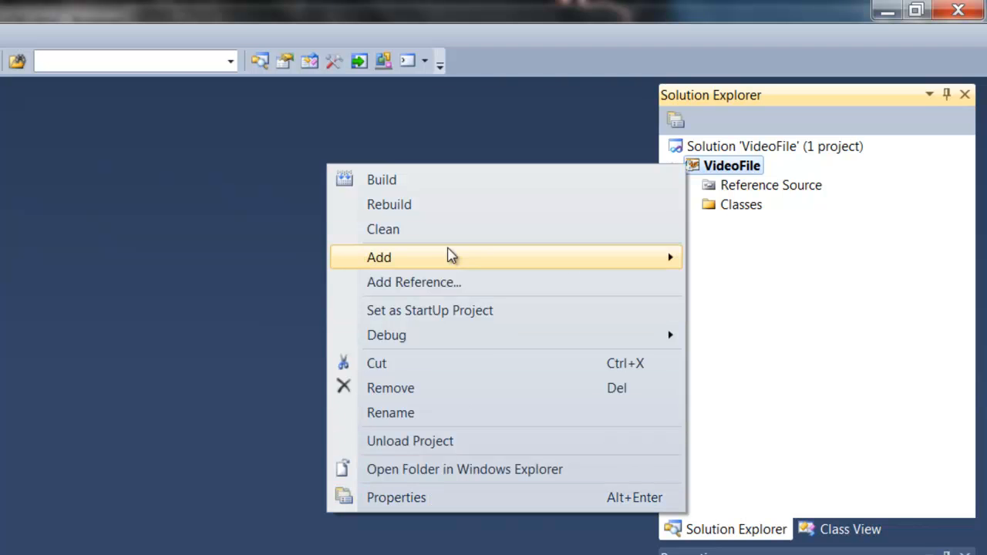
left_click(417, 436)
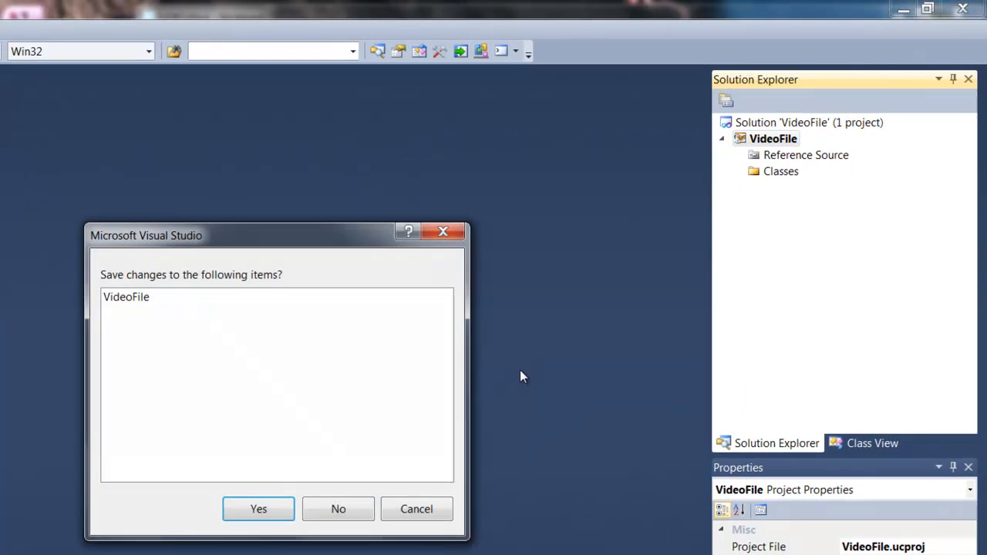
left_click(259, 510)
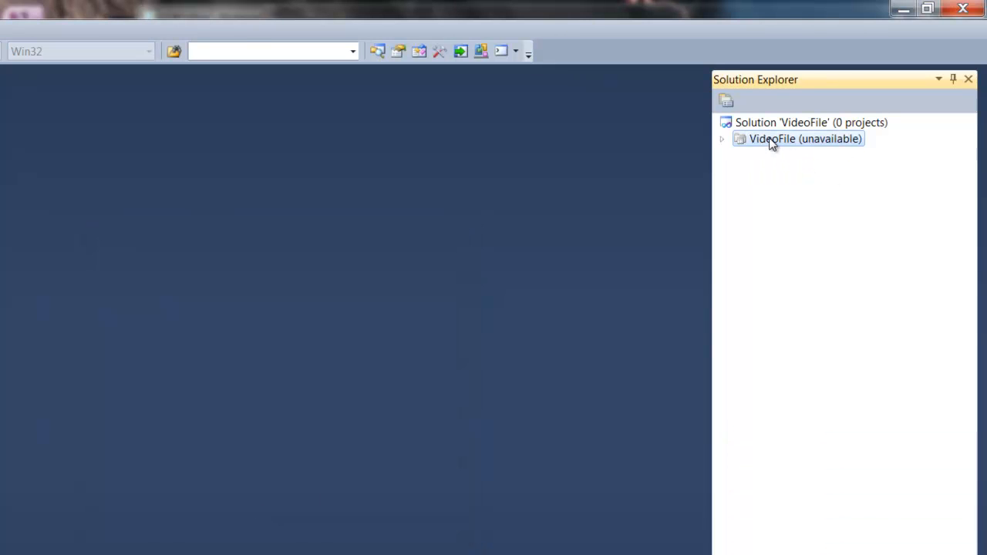
right_click(773, 145)
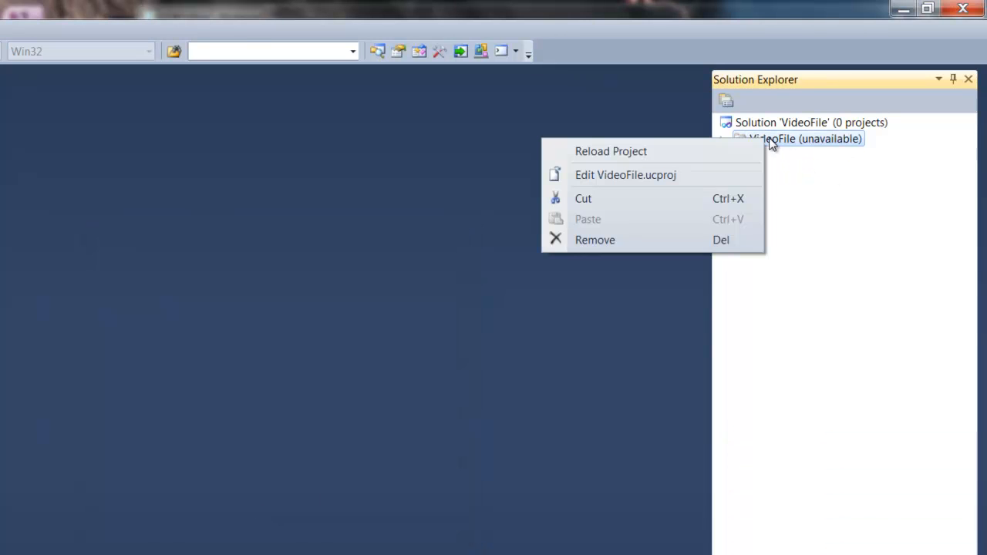
left_click(706, 151)
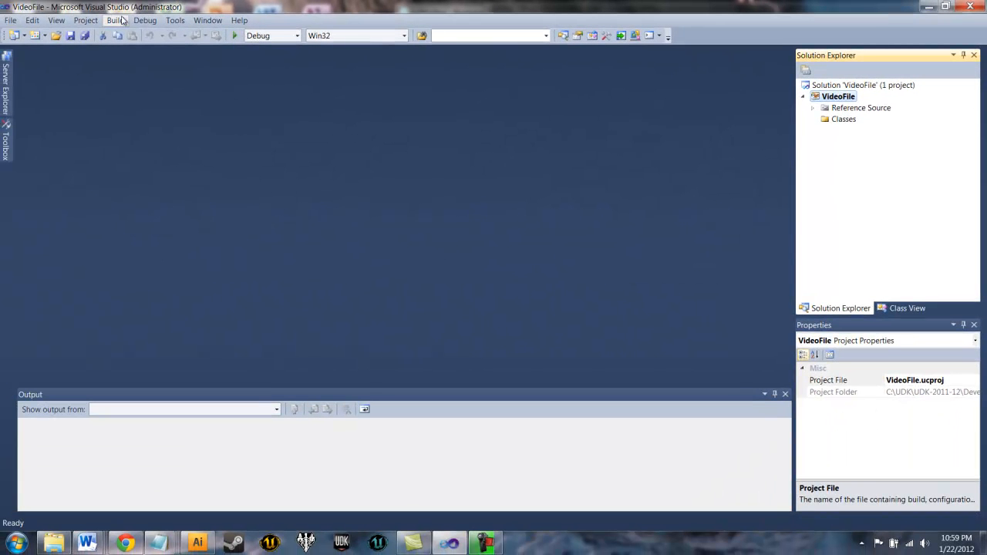
- Rebuild the VideoFile solution, running the rebuild a second time
left_click(116, 20)
left_click(132, 51)
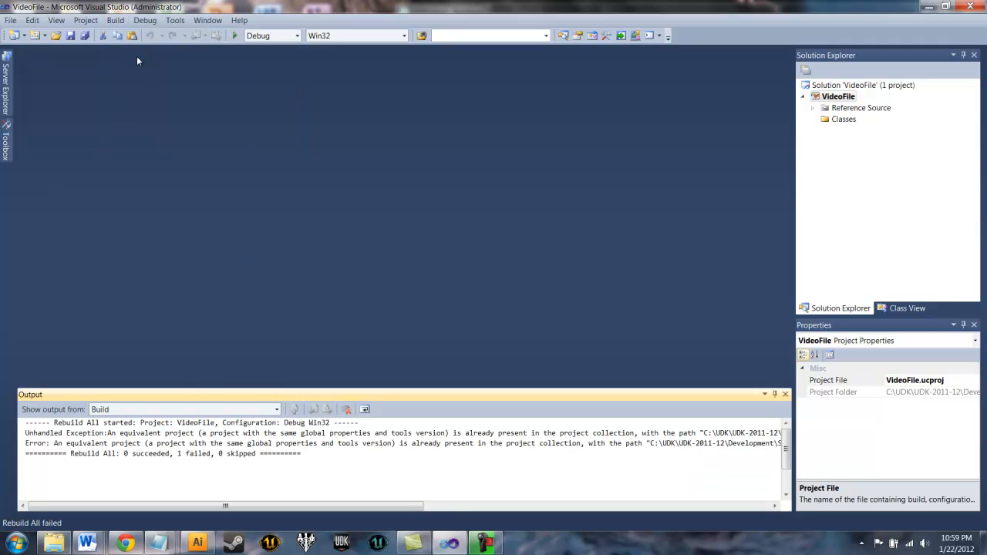
left_click(116, 20)
left_click(134, 47)
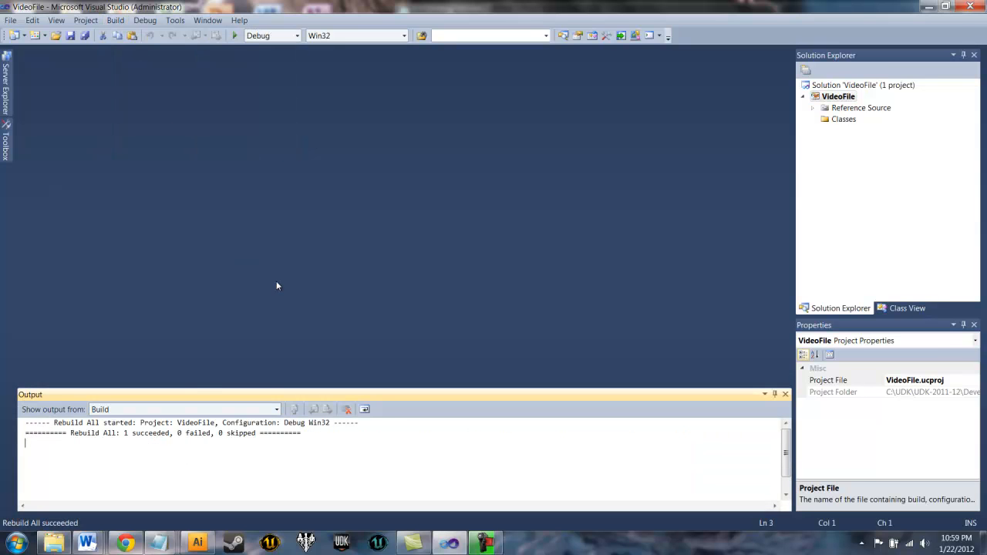
- Run the game from the project, move forward in the example map, and exit with the console's quit command
left_click(234, 35)
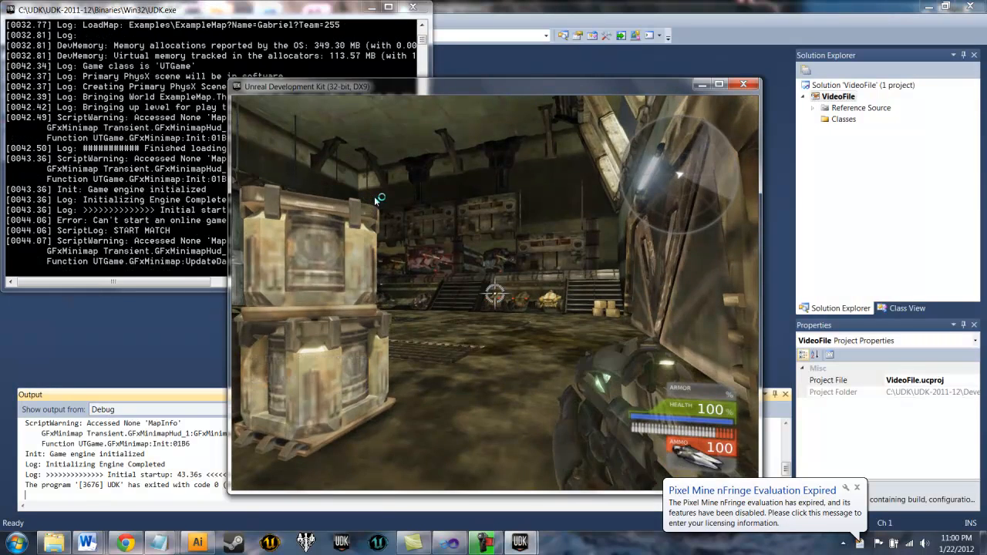
key("w")
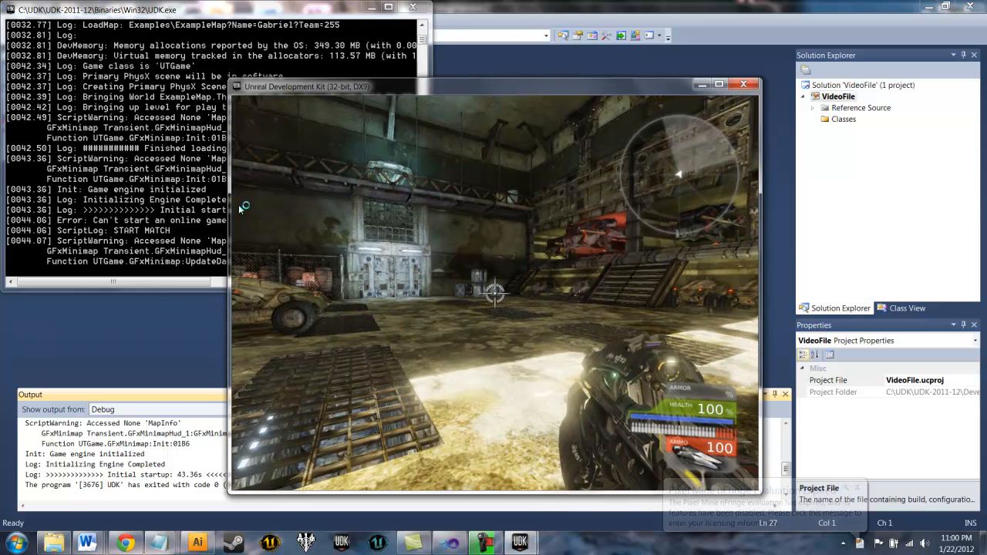
key("Tab")
type("exit")
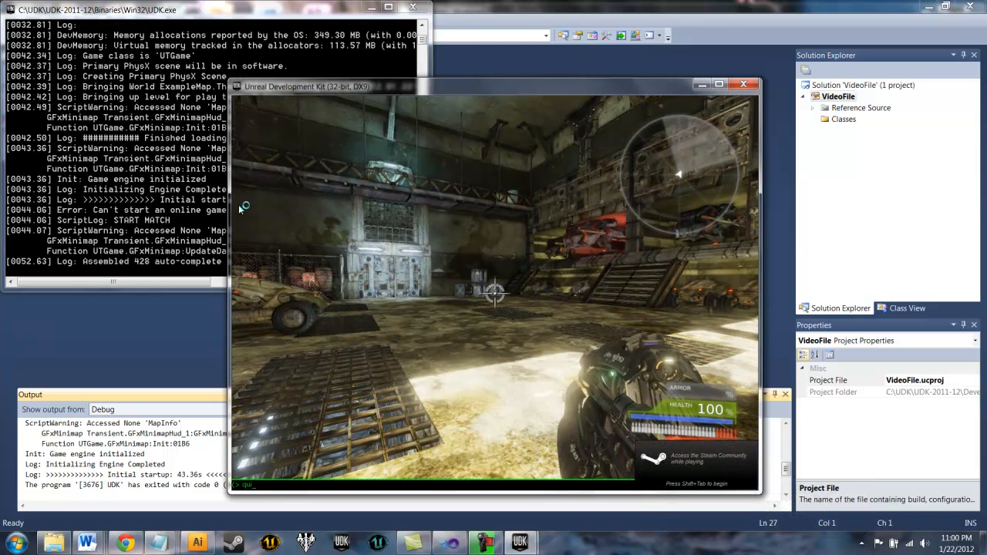
key("Return")
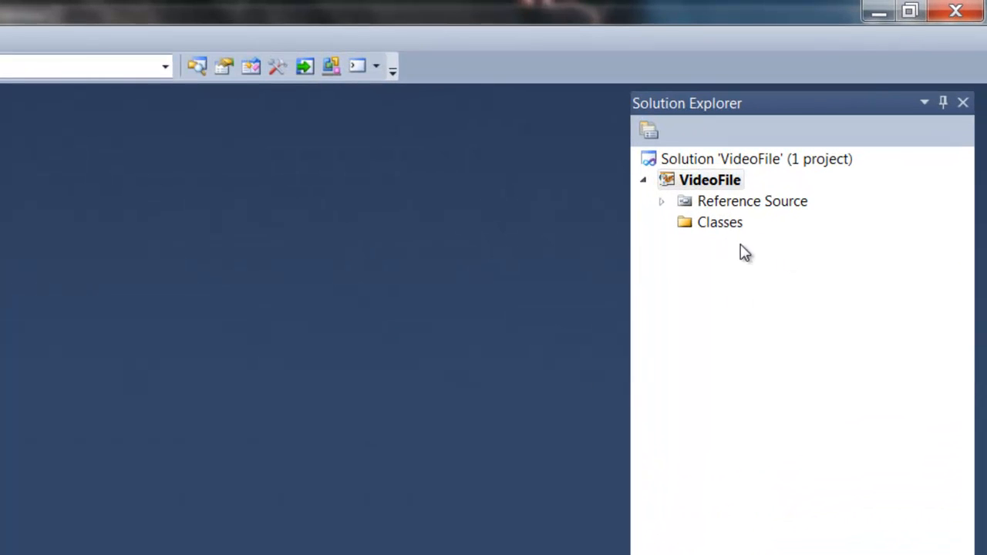
- Add a UT3 Weapon item named UTWeap_MyWeapon to the Classes folder
right_click(689, 231)
mouse_move(569, 244)
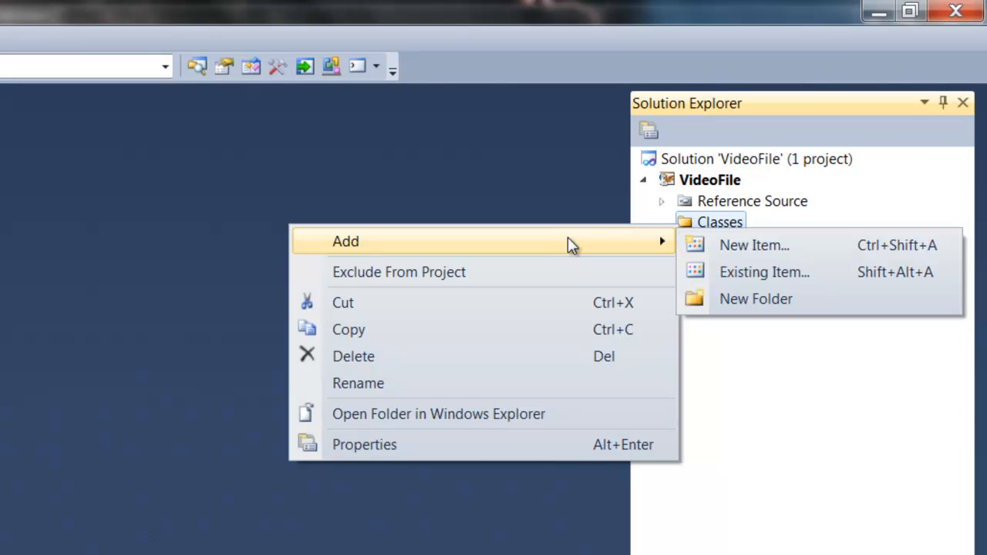
left_click(785, 245)
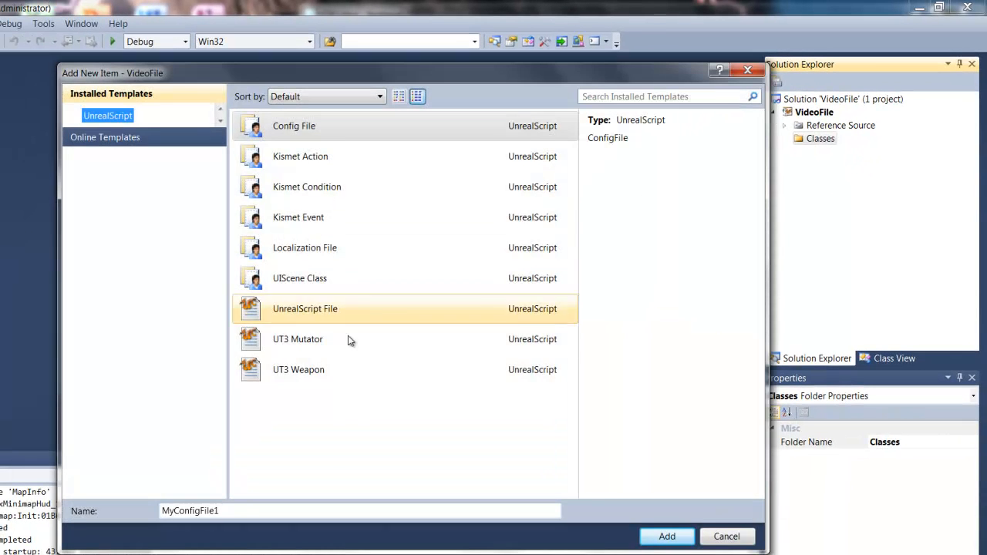
left_click(342, 374)
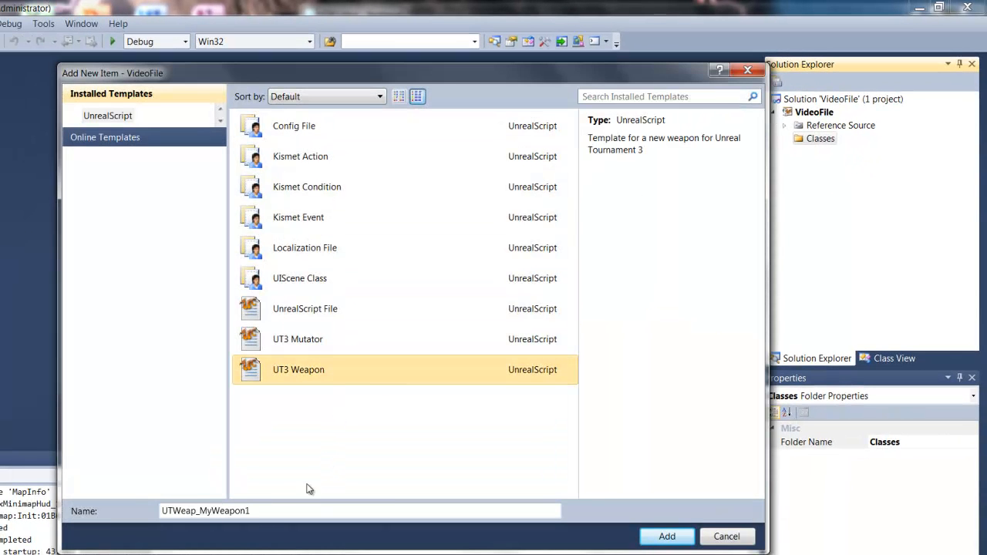
left_click(256, 513)
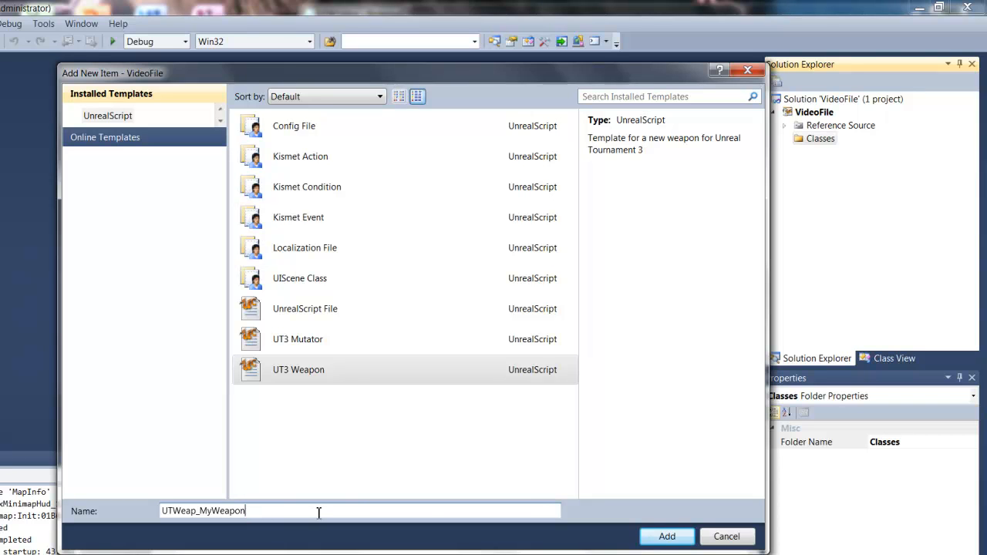
left_click(669, 537)
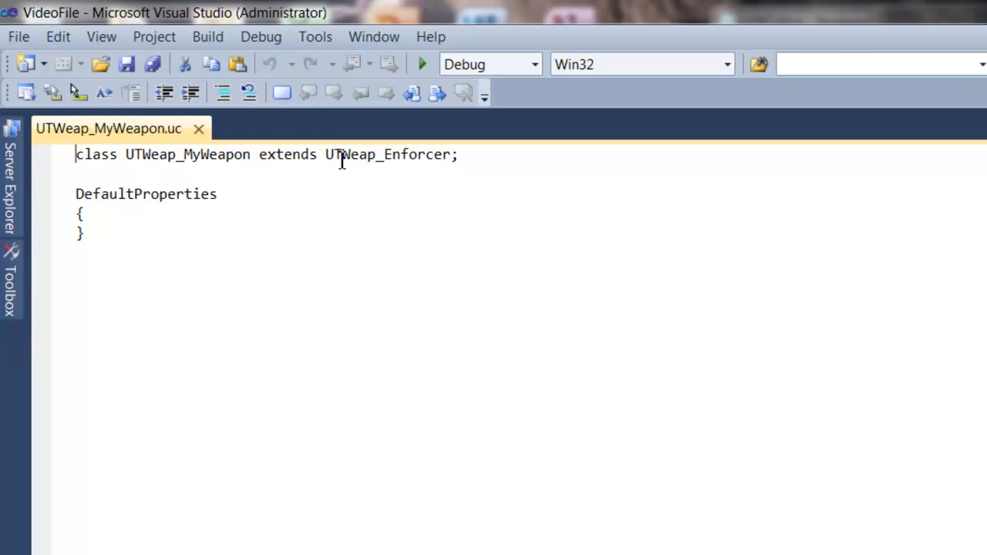
- Change the parent class of UTWeap_MyWeapon to UTWeap_ShockRifle in the class declaration
left_click(388, 156)
left_click_drag(392, 158, 454, 155)
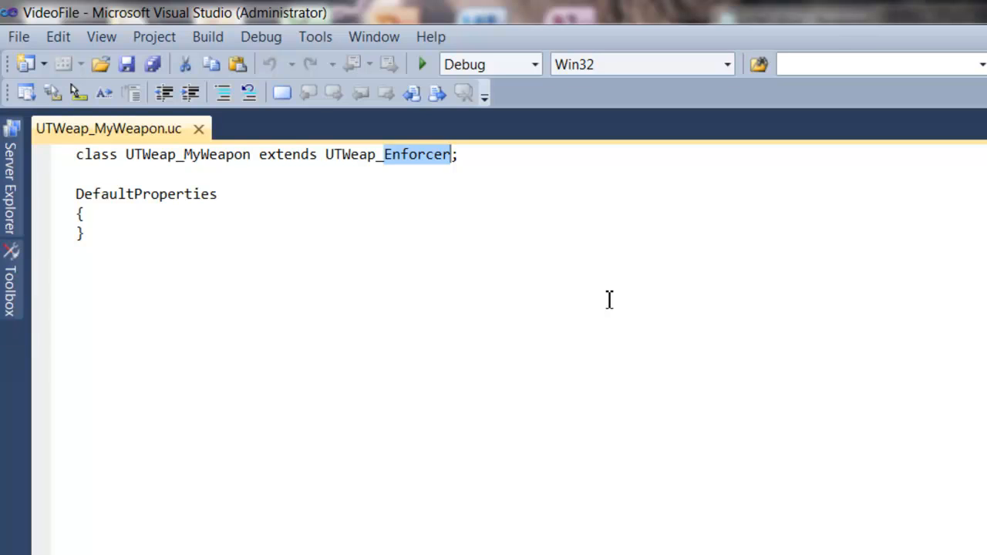
type("ShockRifle")
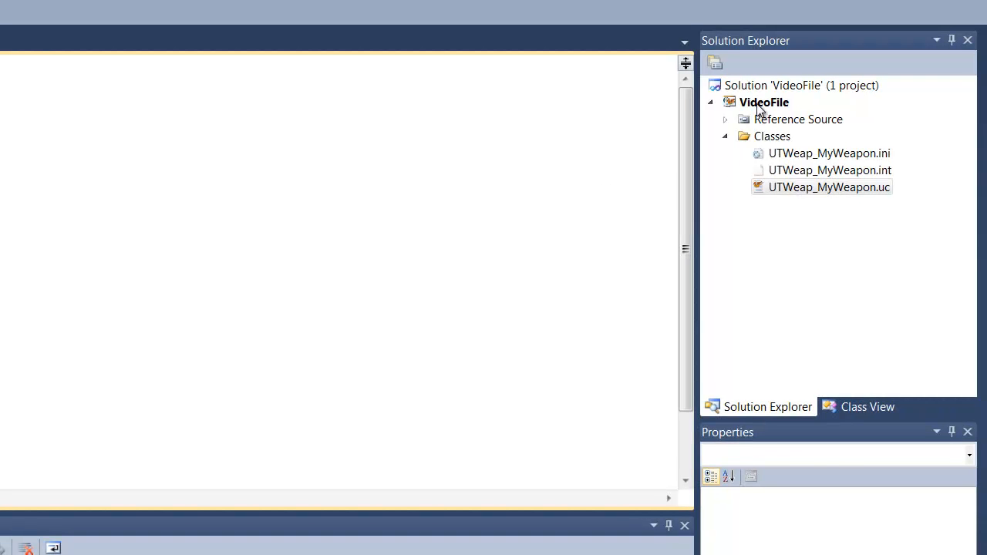
- Unload the VideoFile project, saving the project and UTWeap_MyWeapon.uc, and reload it
right_click(758, 103)
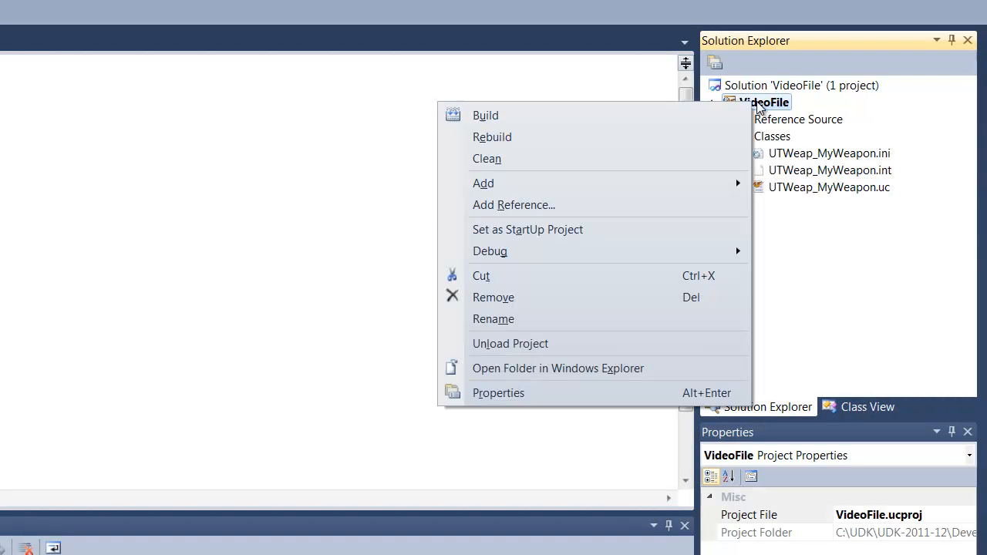
left_click(561, 342)
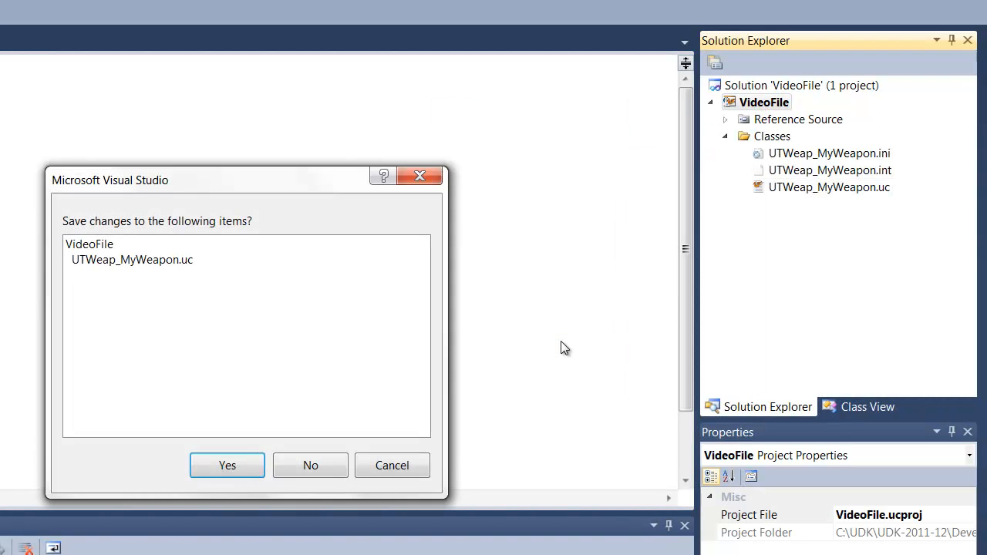
left_click(231, 467)
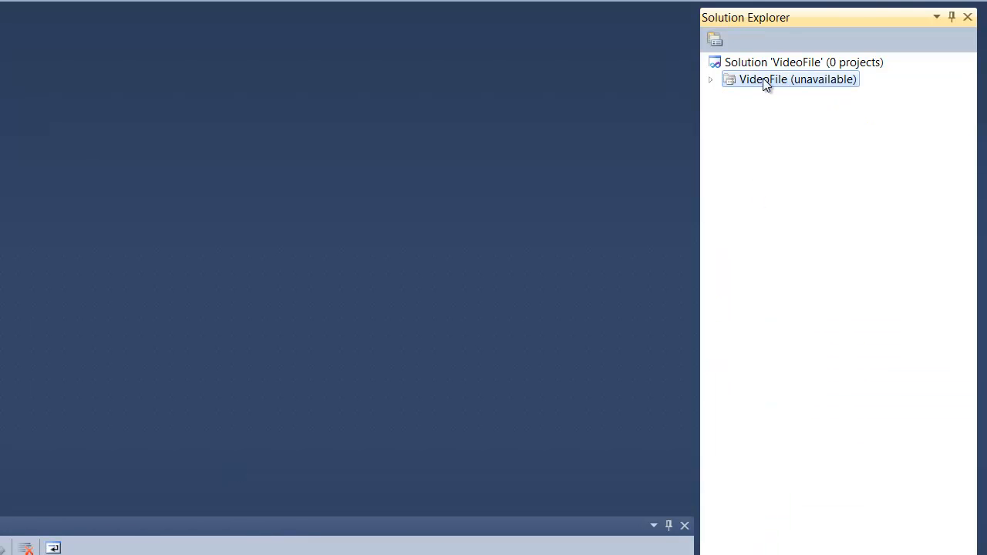
right_click(764, 82)
left_click(678, 88)
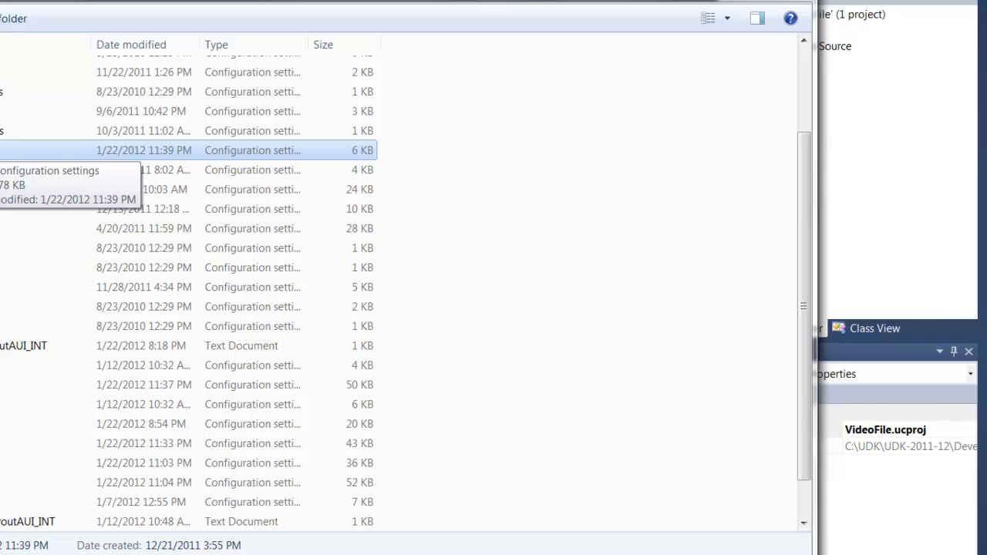
- Open the DefaultEngine config file in Notepad, add +EditPackages=VideoFile at the end of the [UnrealEd.EditorEngine] section, and save and close it
double_click(241, 179)
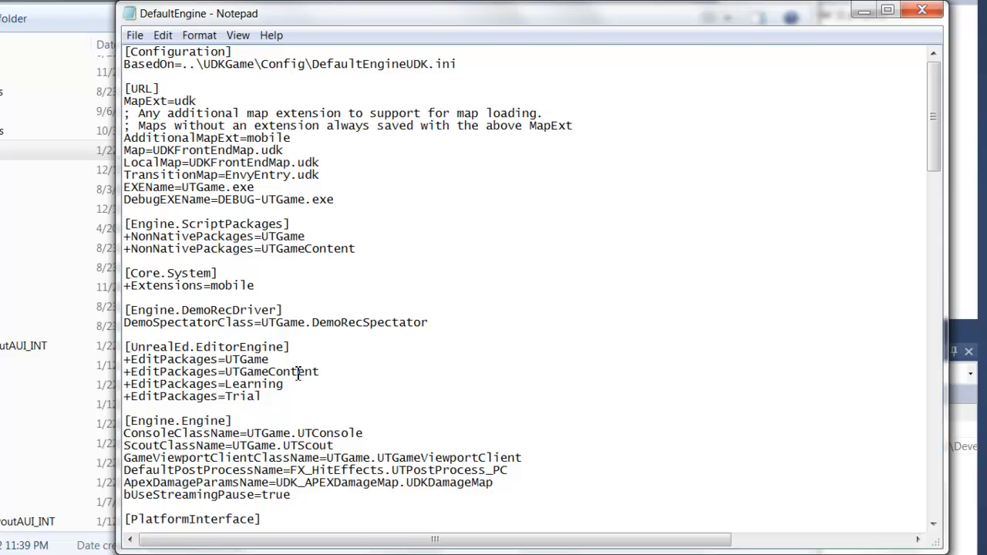
left_click(267, 397)
key("Return")
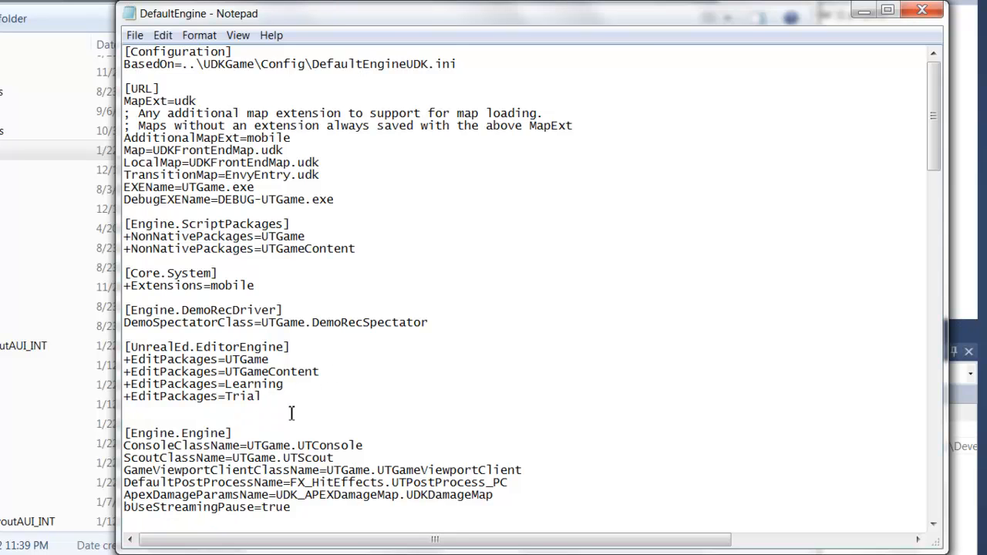
type("+EditPackages=")
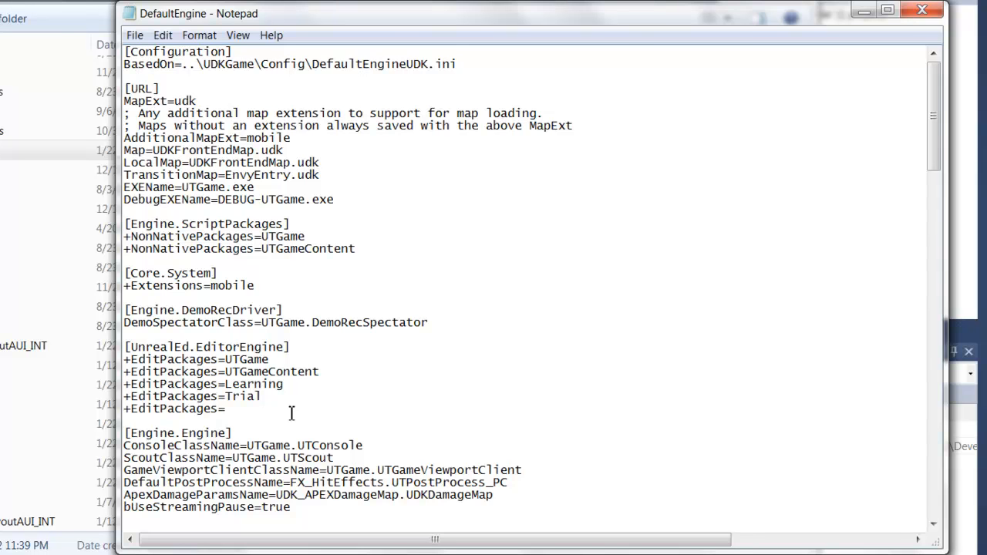
type("VideoFile")
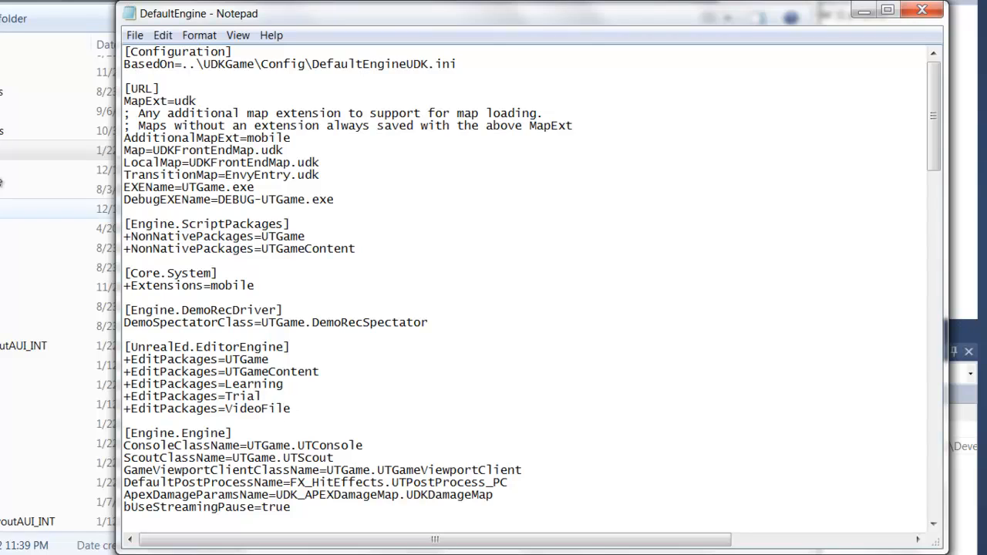
left_click(135, 36)
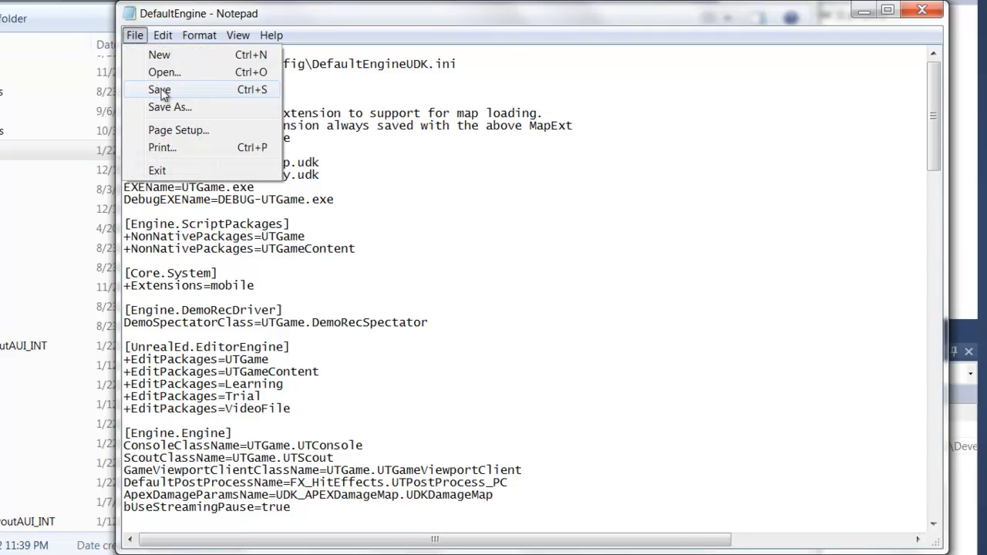
left_click(160, 90)
key("alt+F4")
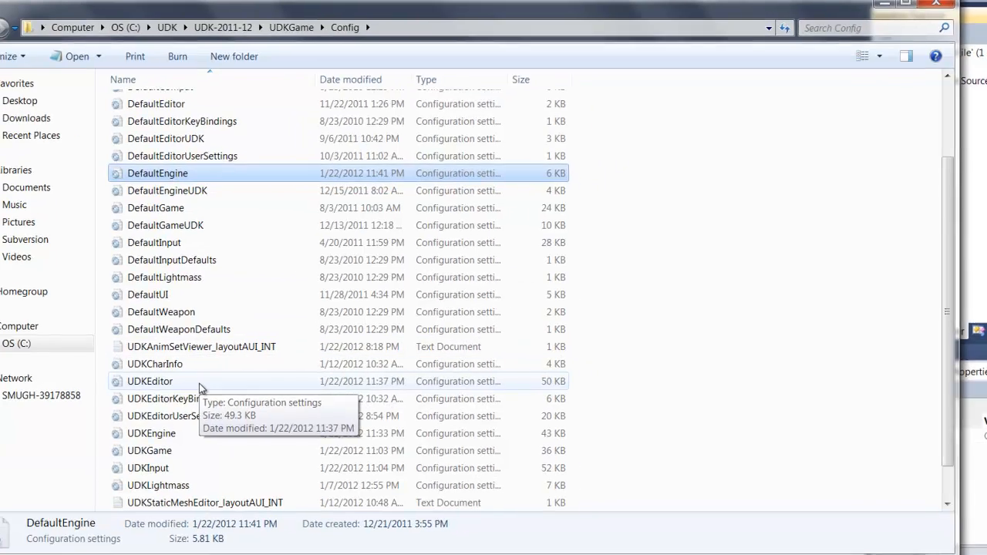
- Open the UDKEditor config file in Notepad and find the text modpackage
double_click(199, 383)
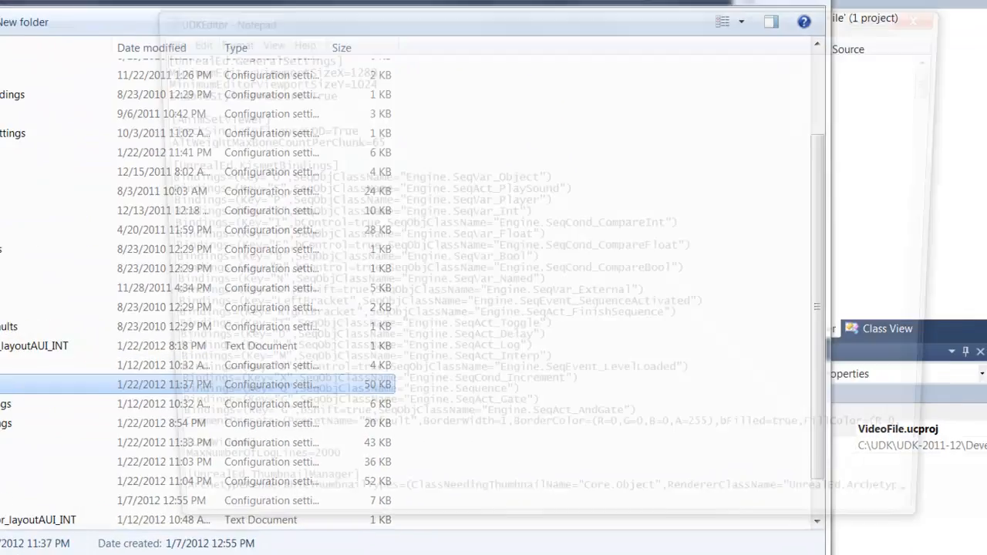
key("ctrl+f")
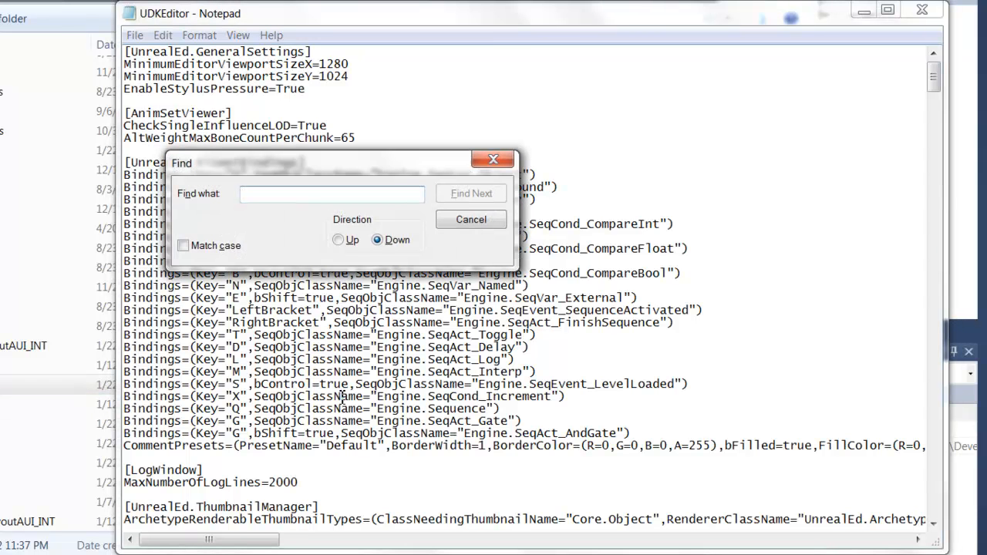
type("modpa")
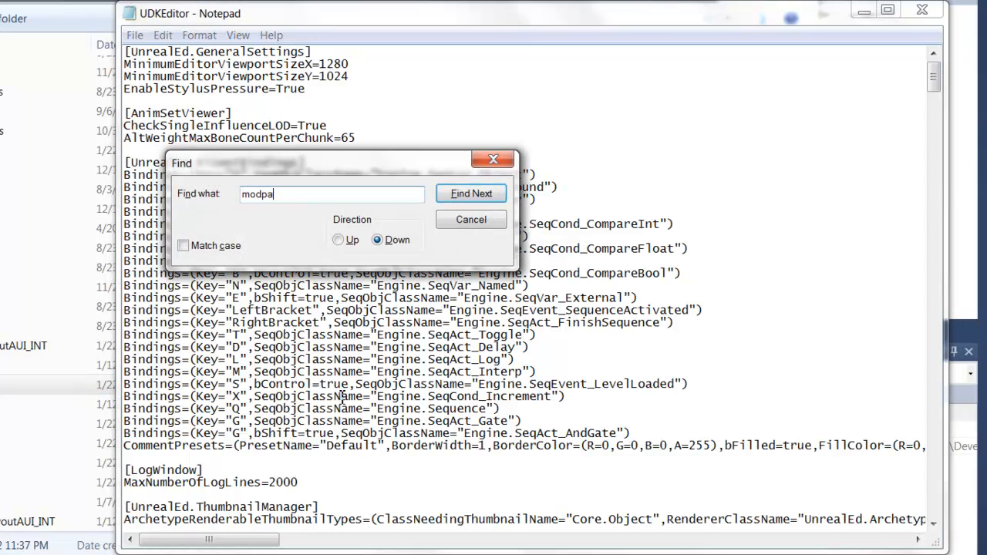
type("ckage")
key("Return")
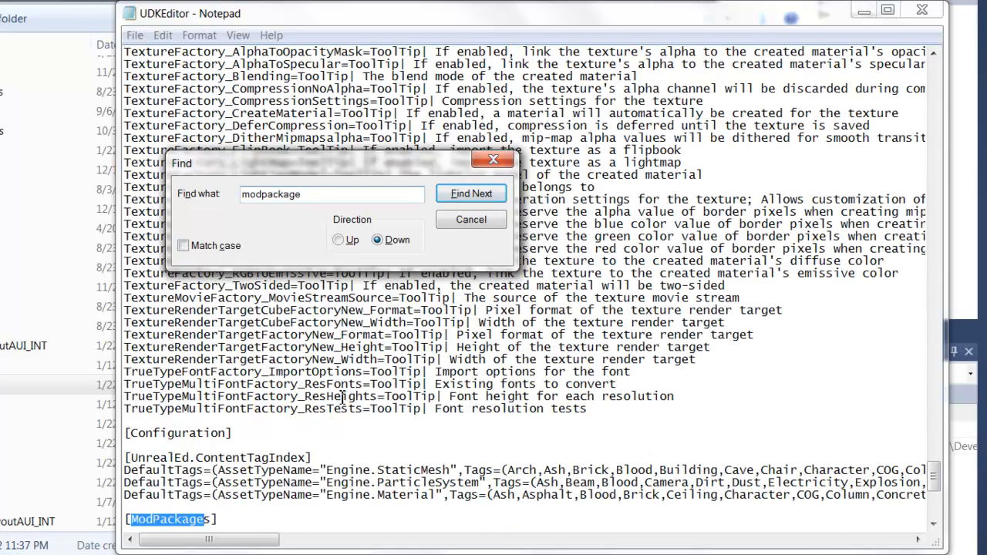
left_click(494, 160)
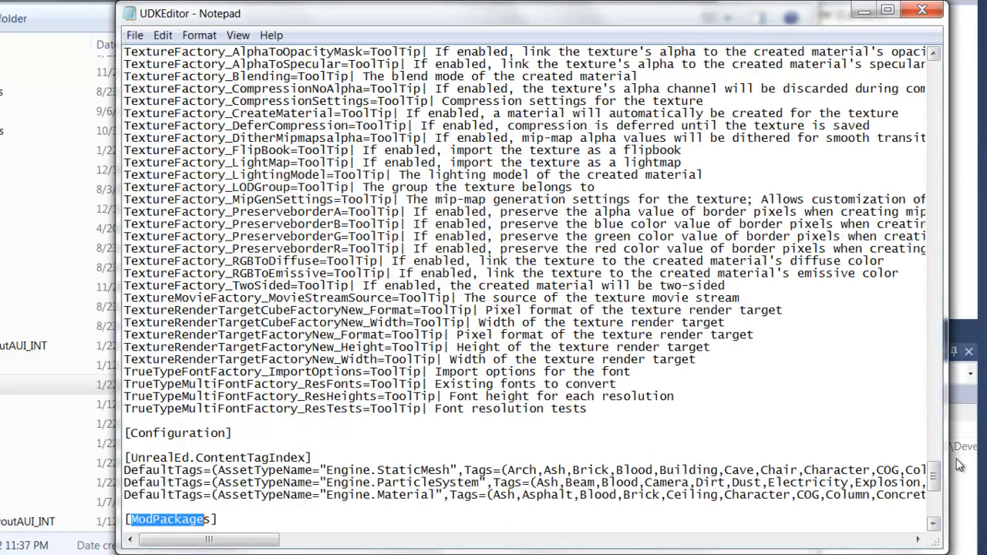
- Check the ModPackagesInPath and ModOutputDir entries under [ModPackages] in the UDKEditor config file, save and close it, and return to Visual Studio
scroll(934, 483, "down", 6)
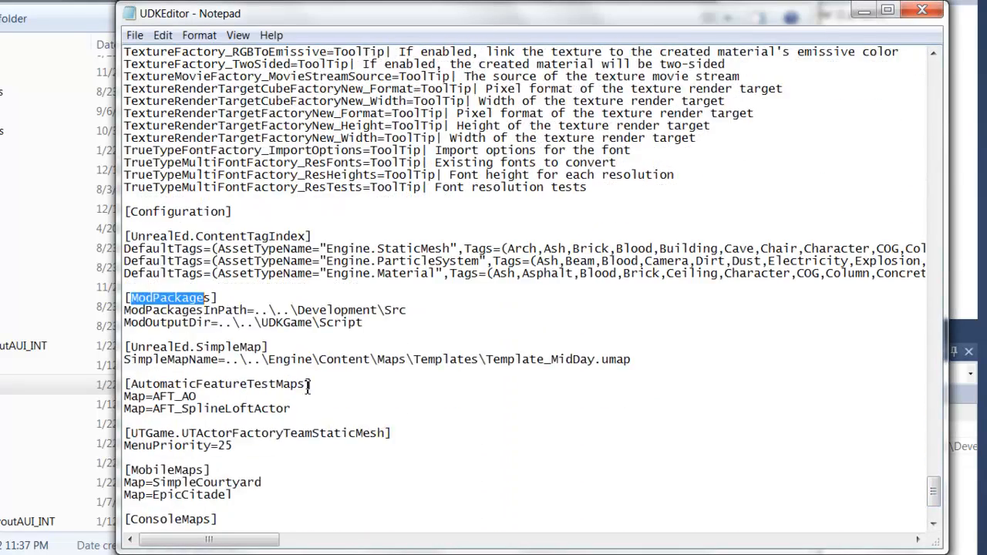
left_click(427, 312)
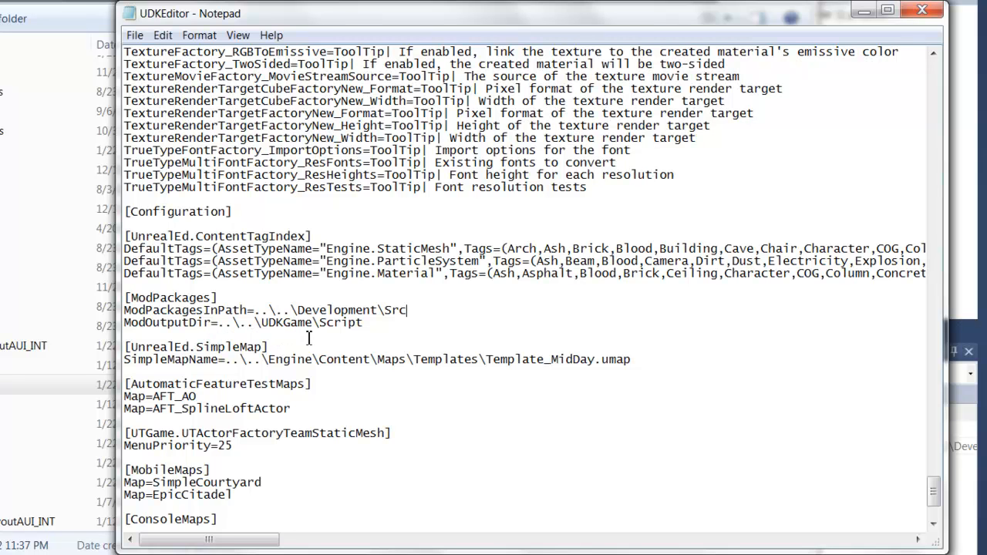
left_click(134, 36)
left_click(153, 91)
left_click(923, 10)
left_click(886, 26)
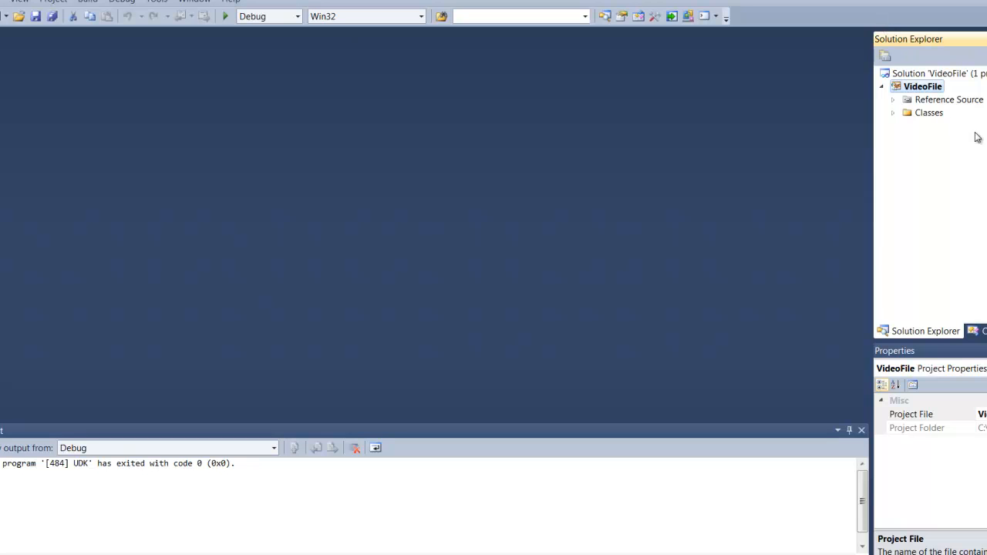
- Rebuild the whole solution containing the VideoFile project
left_click(912, 88)
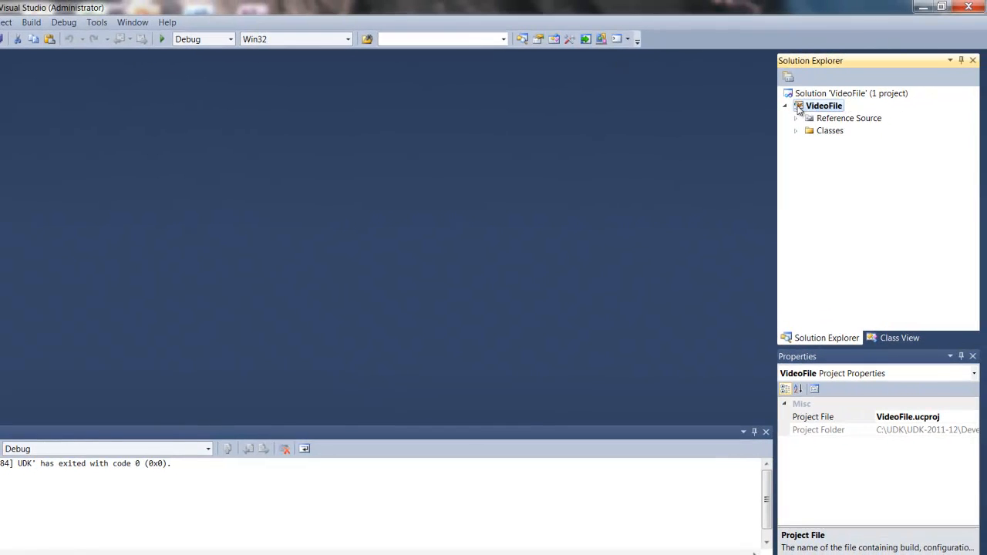
left_click(31, 22)
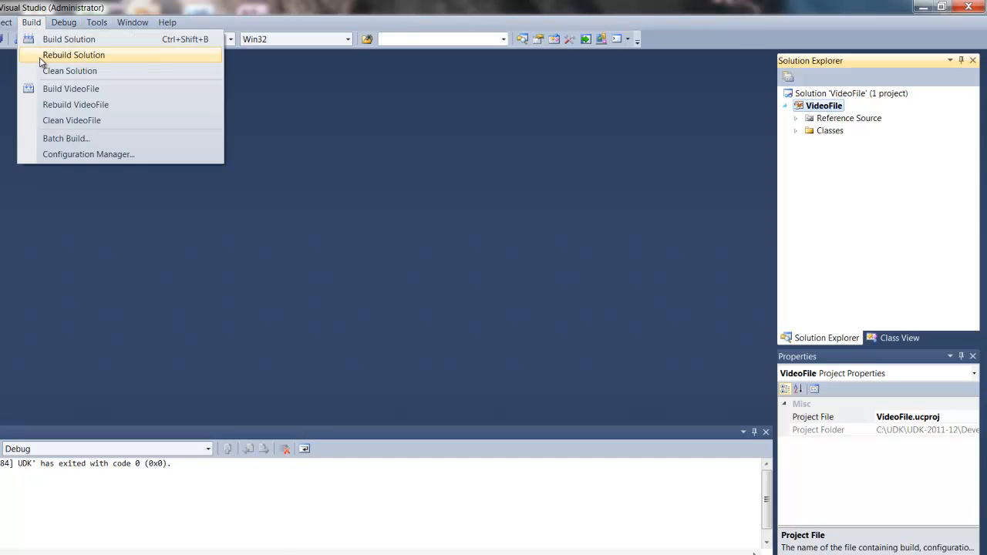
left_click(41, 56)
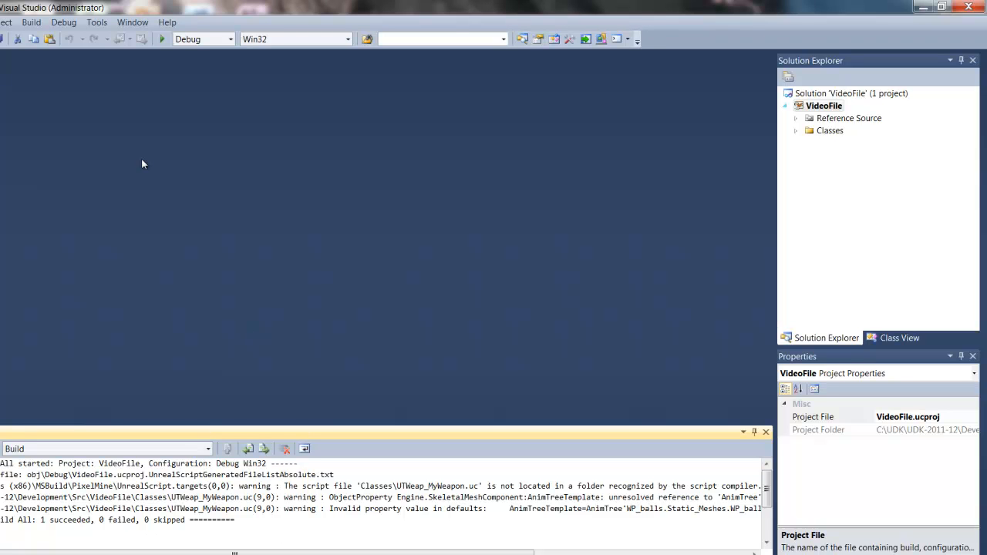
- Start debugging VideoFile in the Debug configuration, walk forward in the launched level, and exit the game with the console command quit
left_click(163, 41)
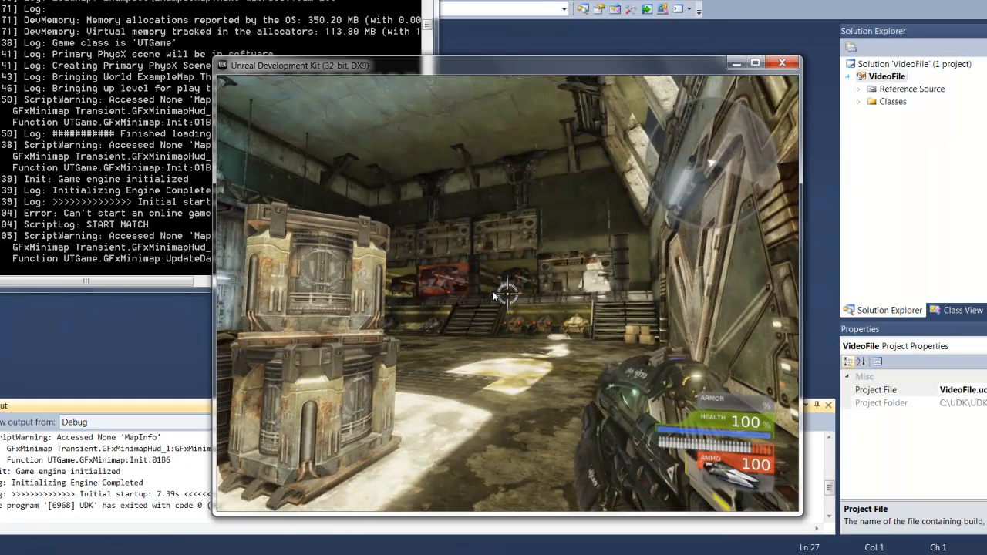
key("w")
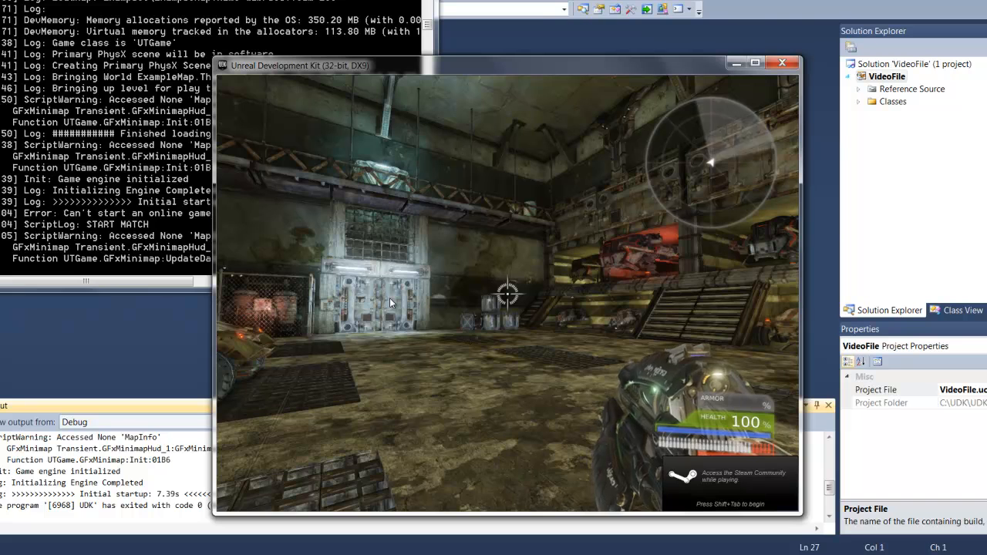
key("Tab")
type("quit")
key("Return")
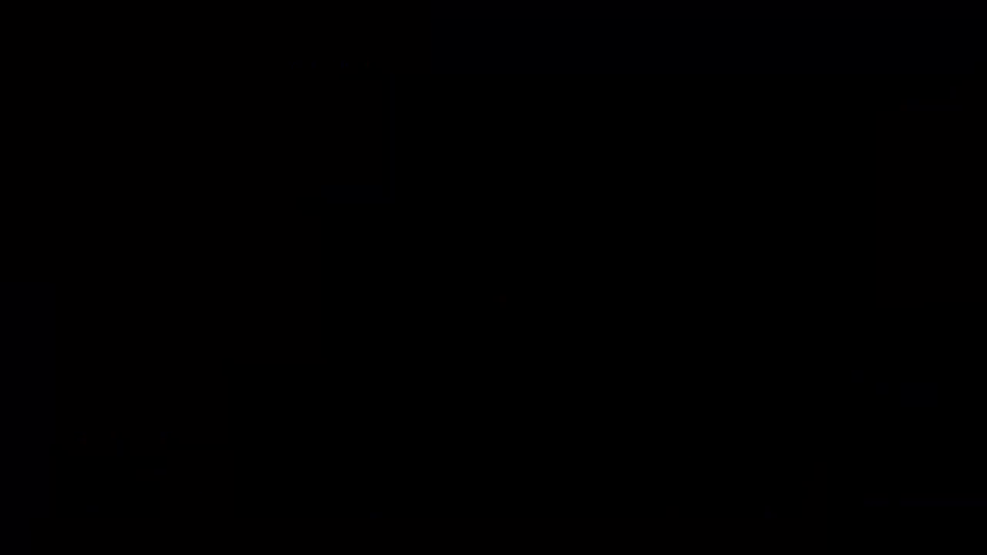